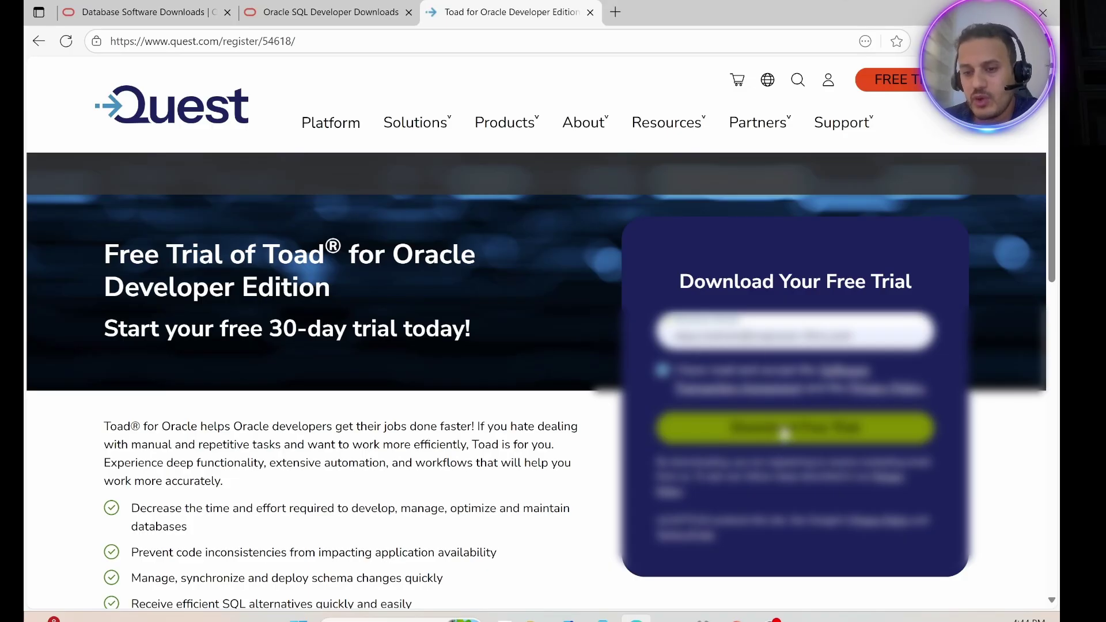
Submit the free trial form for Toad for Oracle Developer Edition and bring up its list of trial downloads
left_click(785, 433)
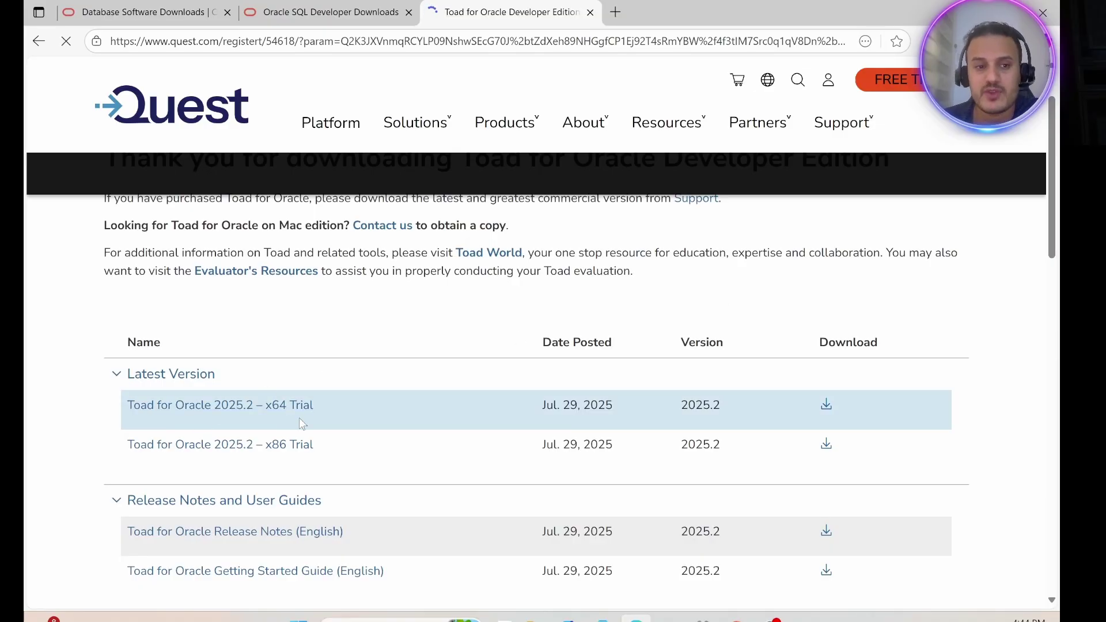
scroll(300, 424, "down", 2)
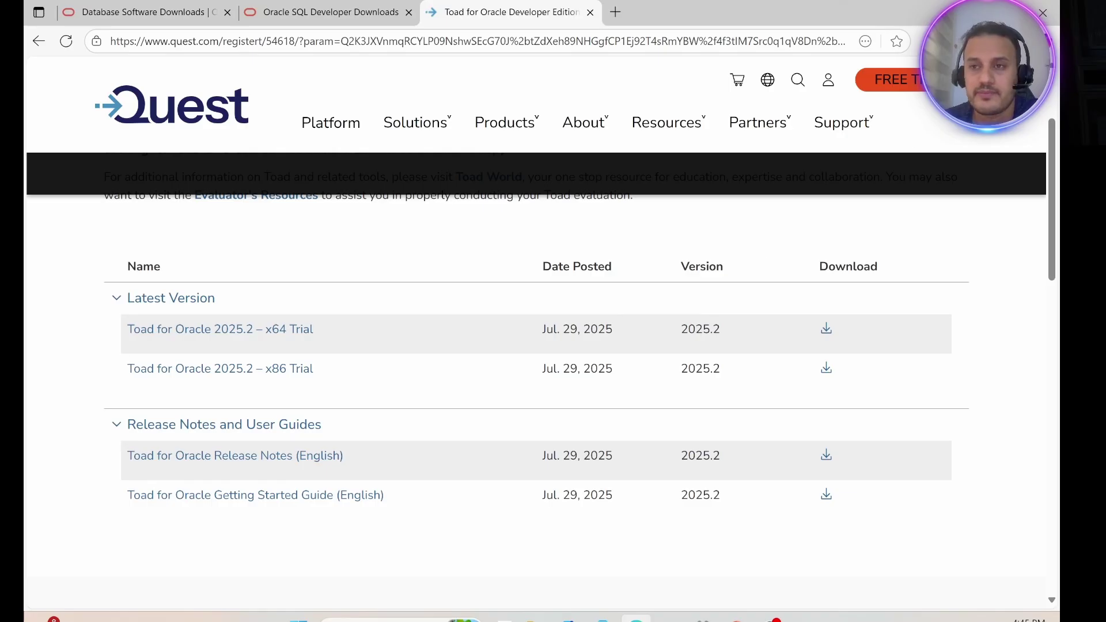
Switch to the PowerPoint slide show, end it and minimize the SQL COURSE folder window
key("alt+Tab")
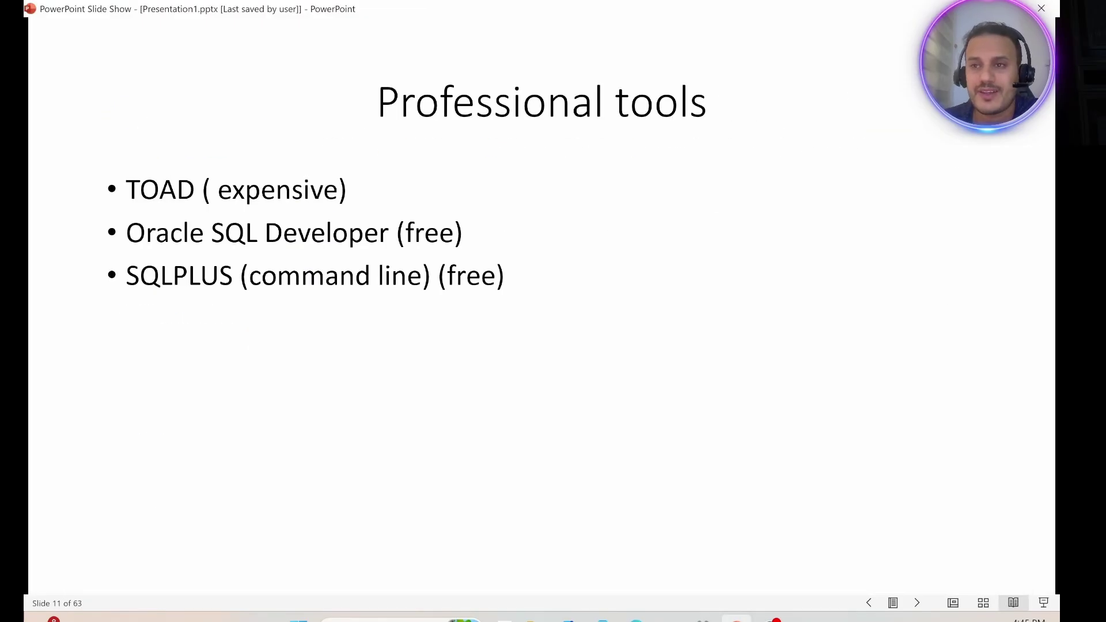
key("Escape")
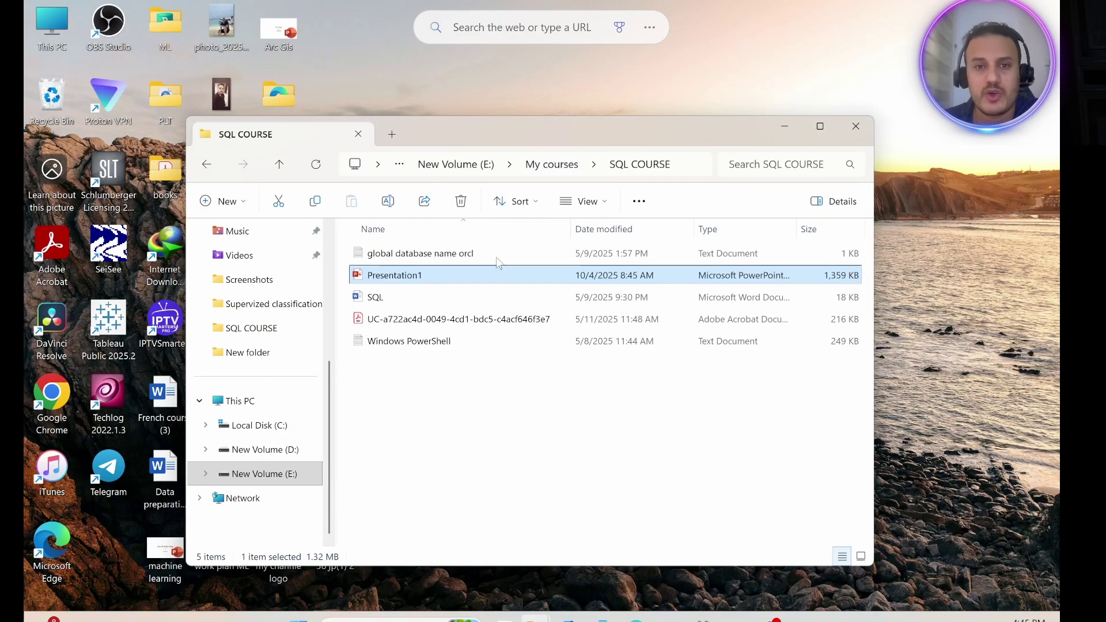
left_click(786, 127)
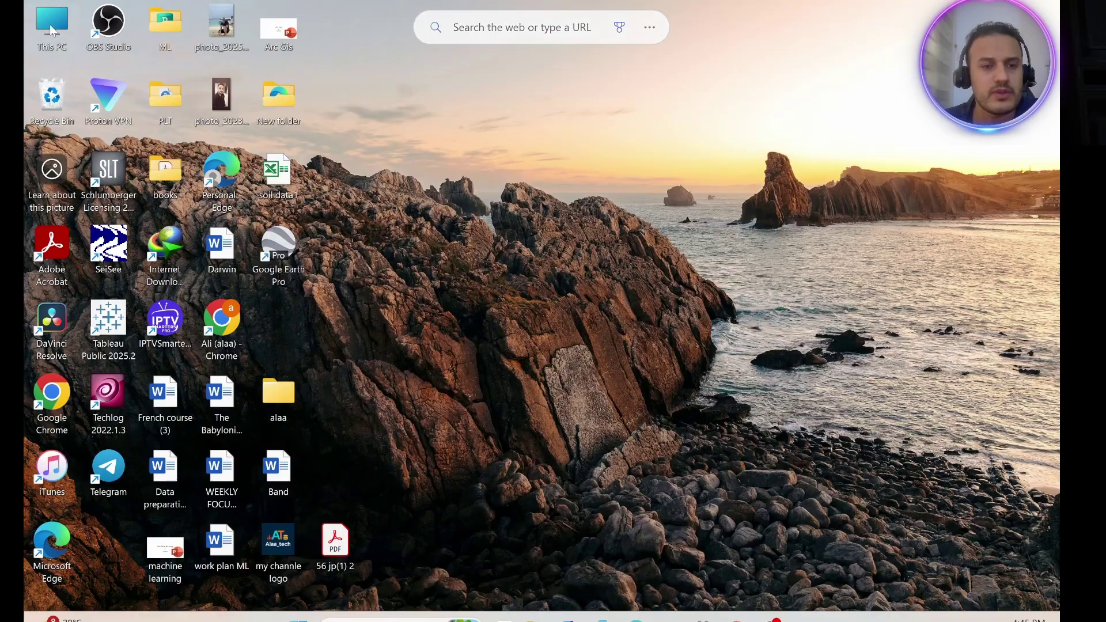
Run the Toad_for_Oracle_2025R2_x64_Trial_Full installer from the Programs folder in Downloads
double_click(51, 32)
left_click(264, 354)
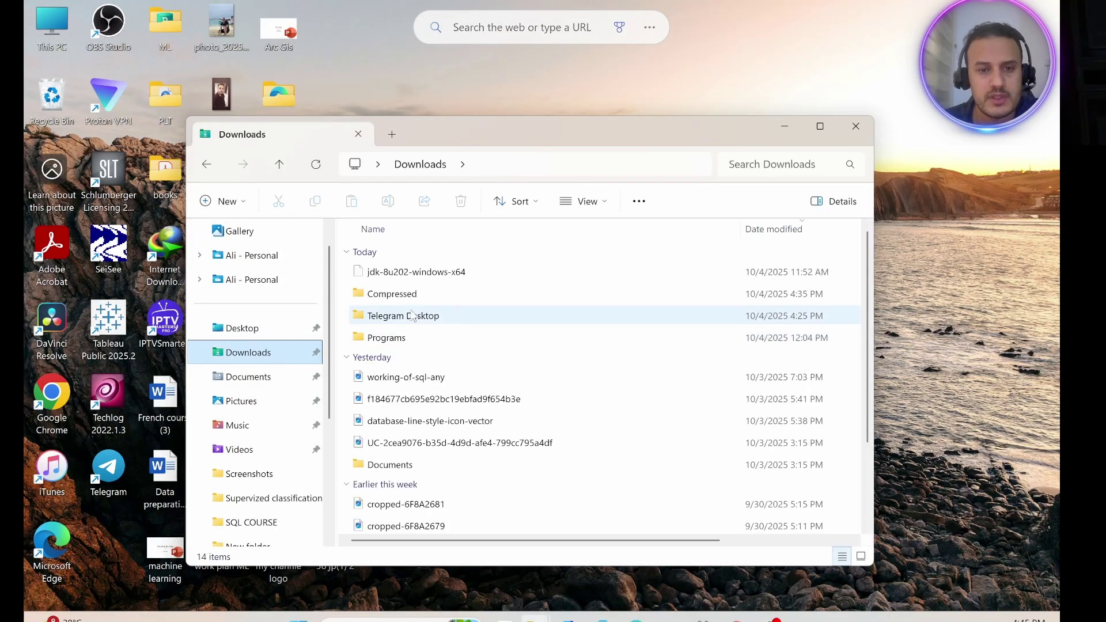
double_click(356, 293)
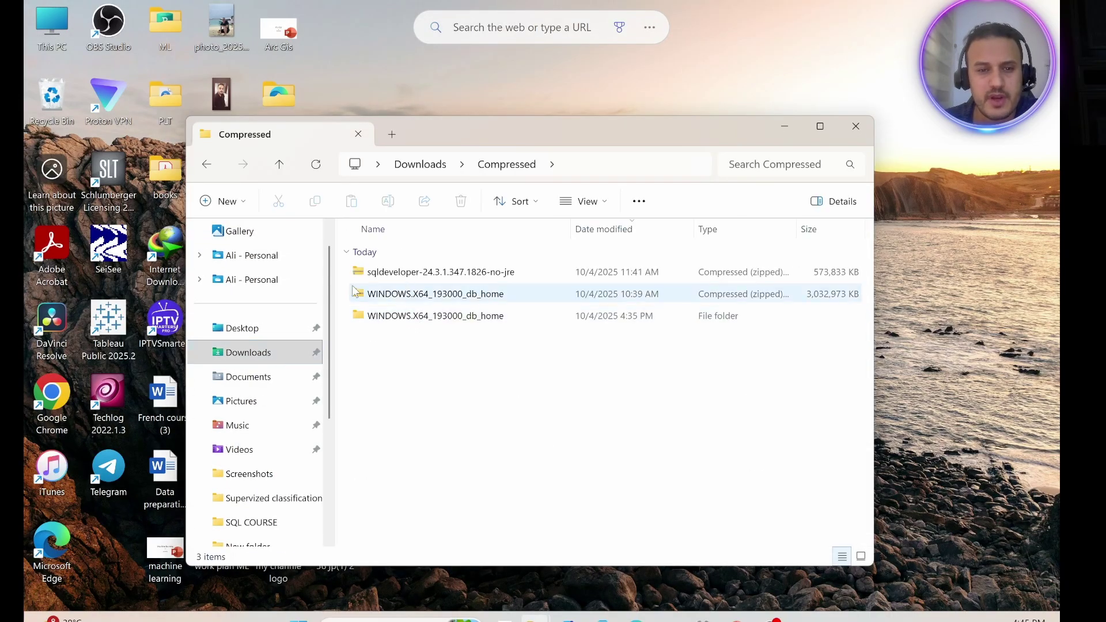
left_click(210, 166)
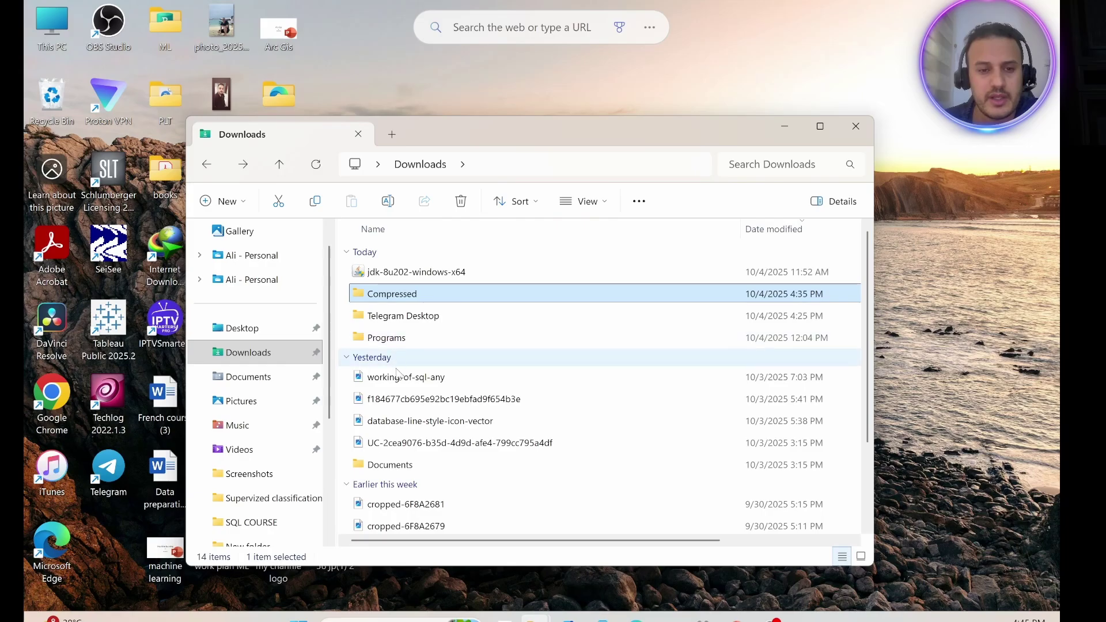
double_click(400, 338)
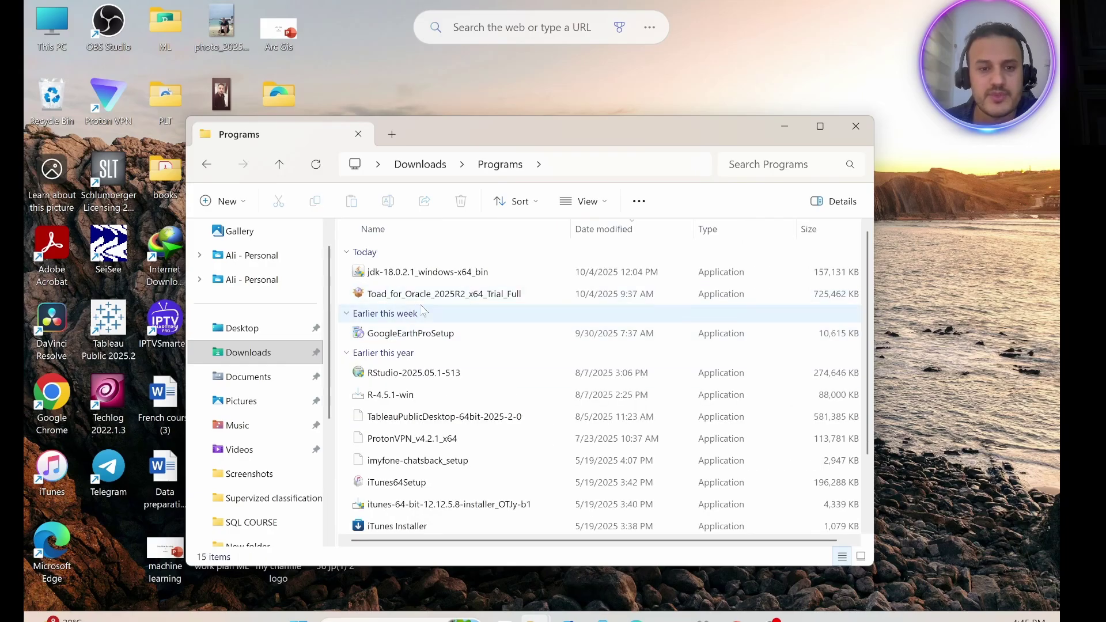
double_click(459, 295)
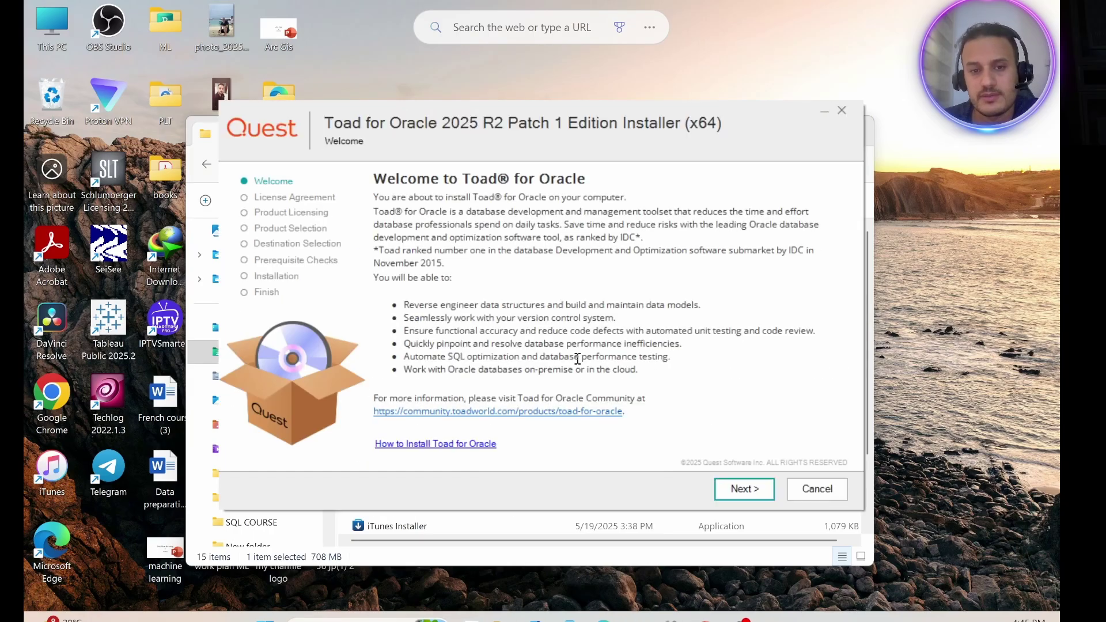
Begin the Toad for Oracle setup and accept the terms of the Software Transaction Agreement
left_click(736, 490)
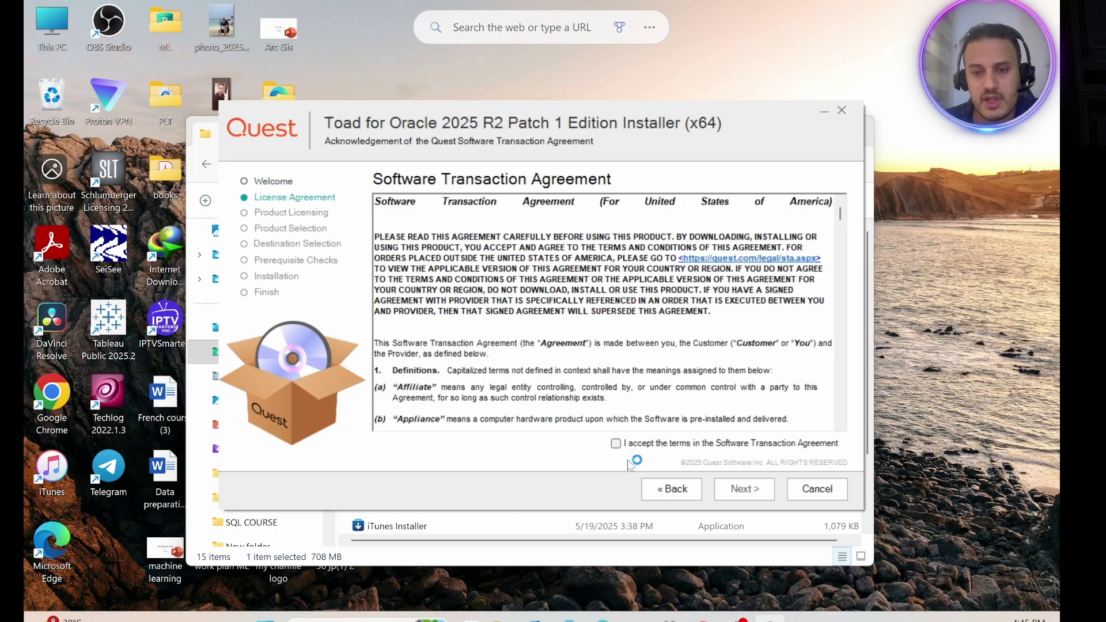
left_click(615, 444)
left_click(736, 491)
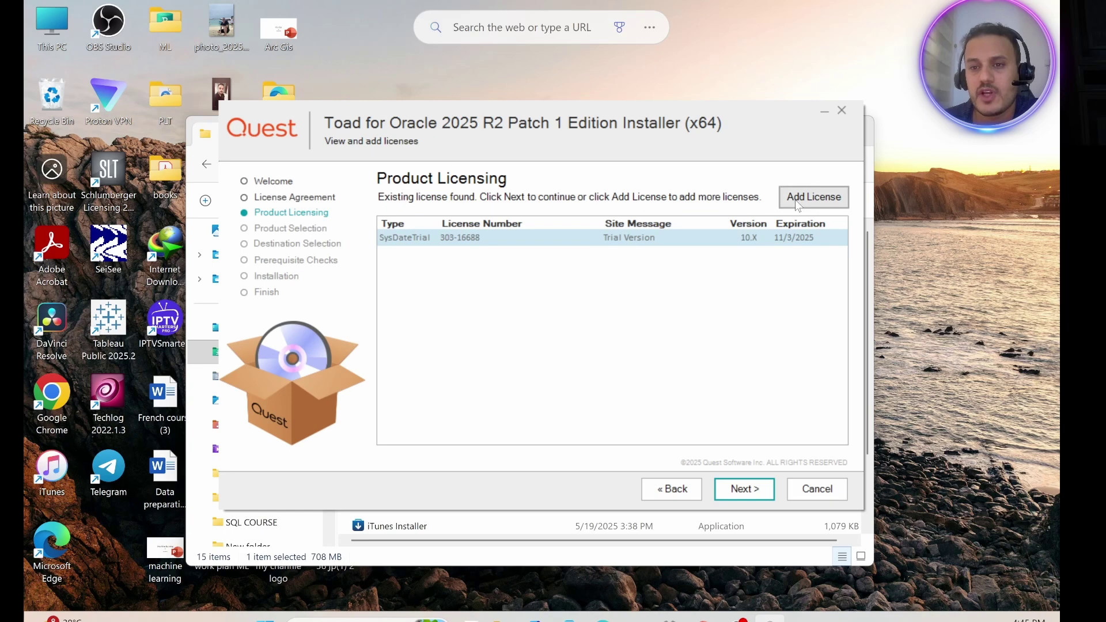
Dismiss the Add License form and continue with the existing trial license, all four Quest products and the default destination
left_click(814, 196)
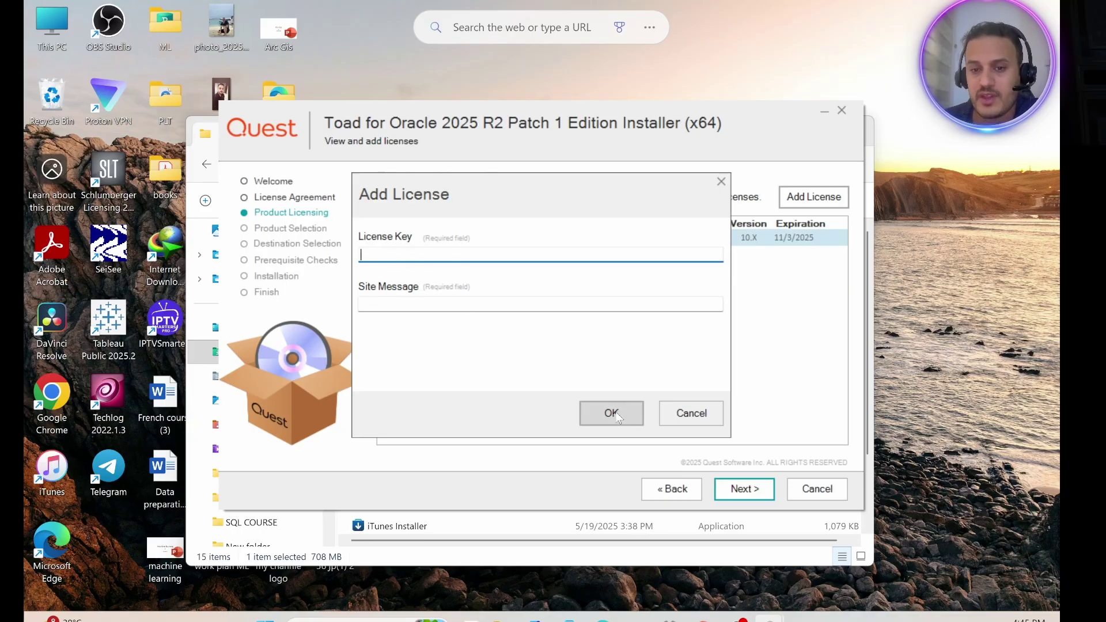
left_click(721, 182)
left_click(746, 490)
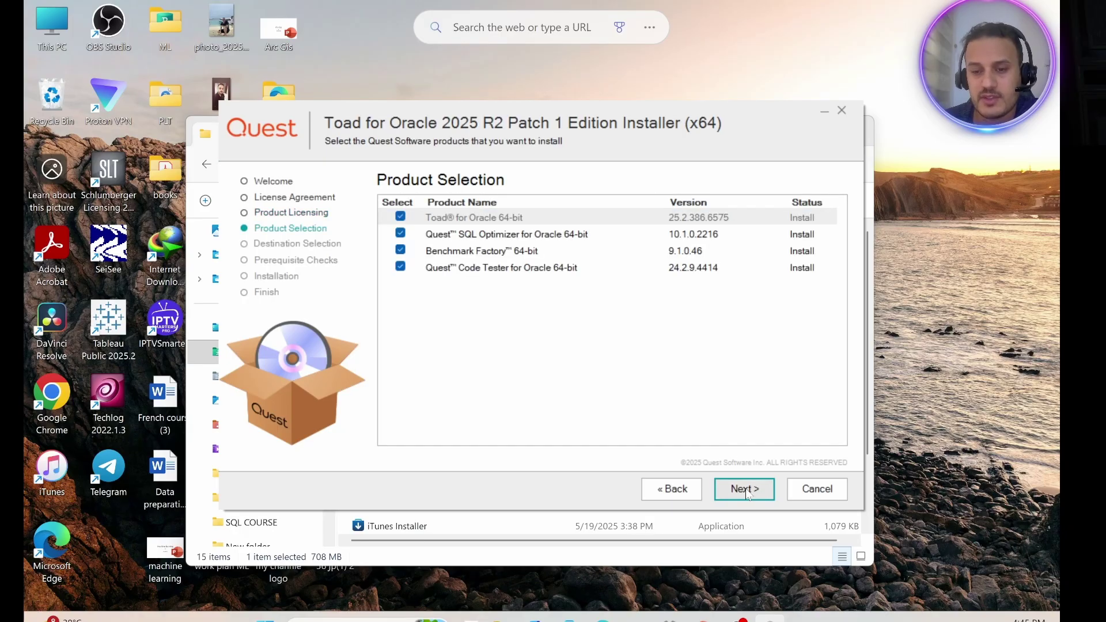
left_click(746, 490)
left_click(746, 490)
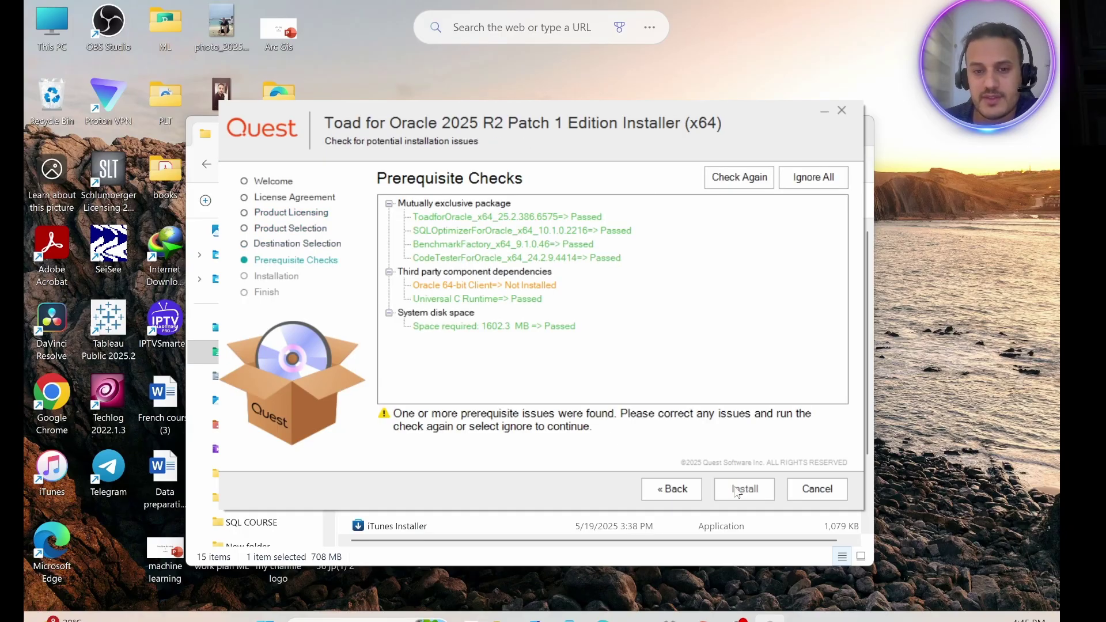
Ignore all prerequisite issues, then install Toad for Oracle and finish the installer
left_click(812, 179)
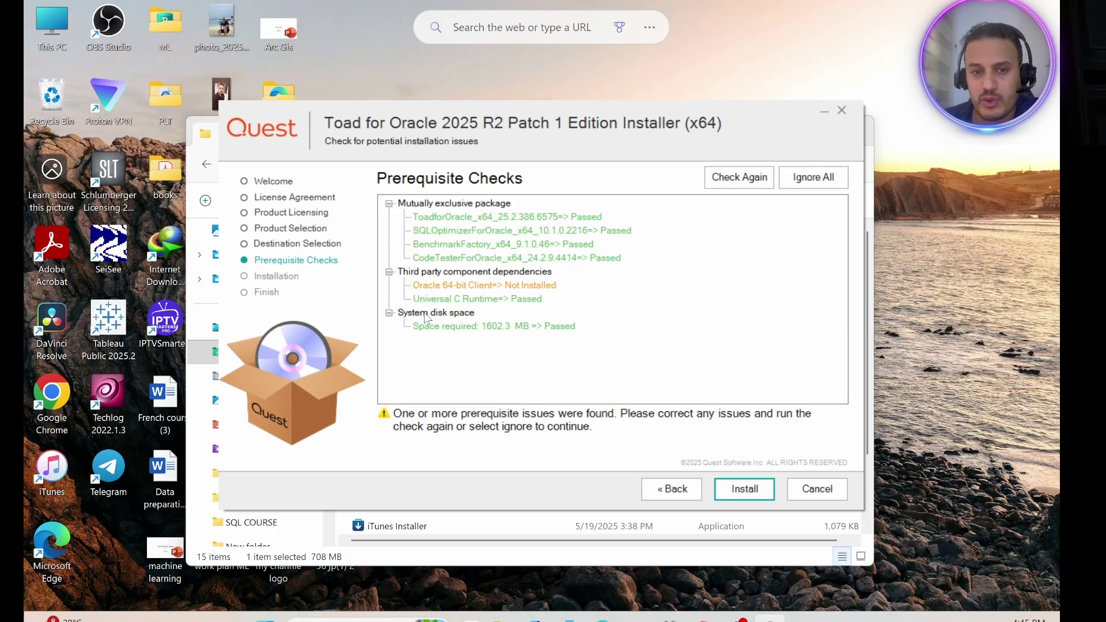
left_click(743, 490)
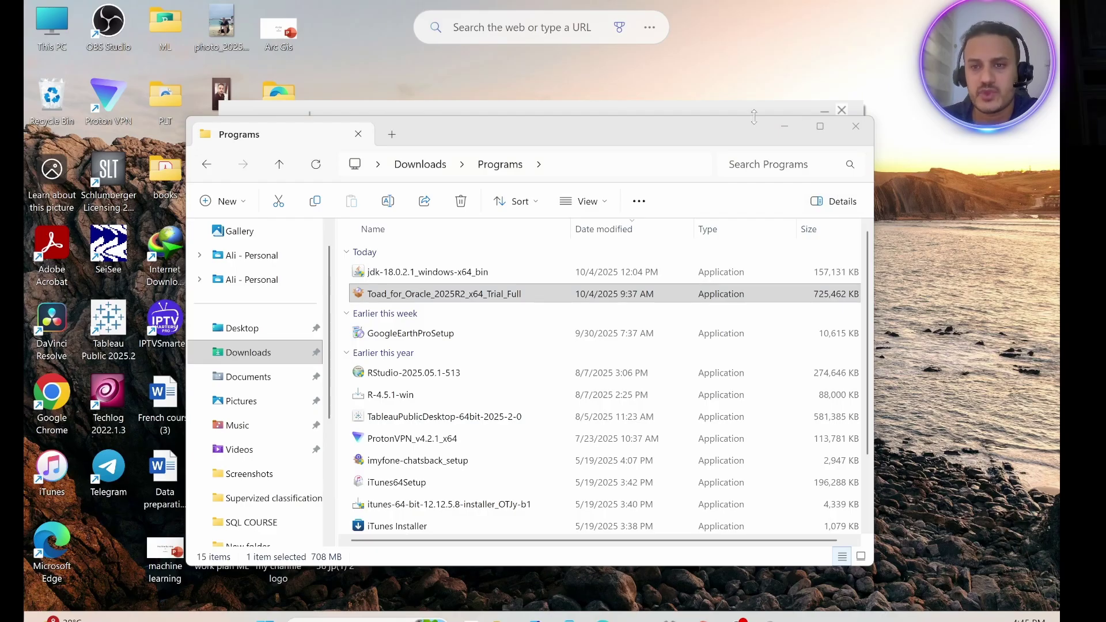
left_click(785, 126)
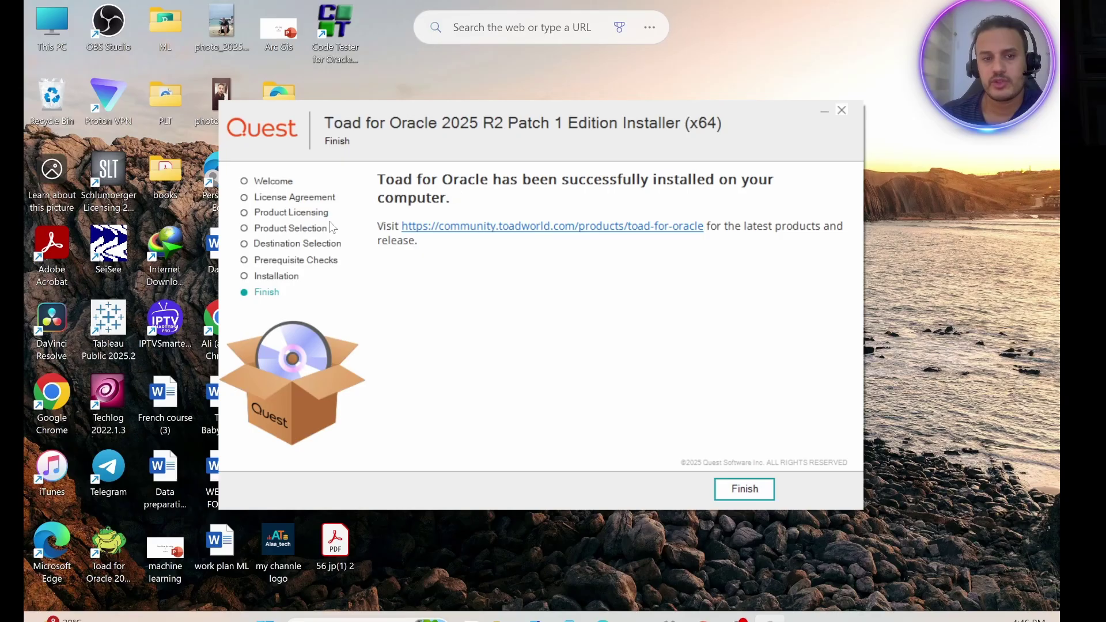
left_click(718, 490)
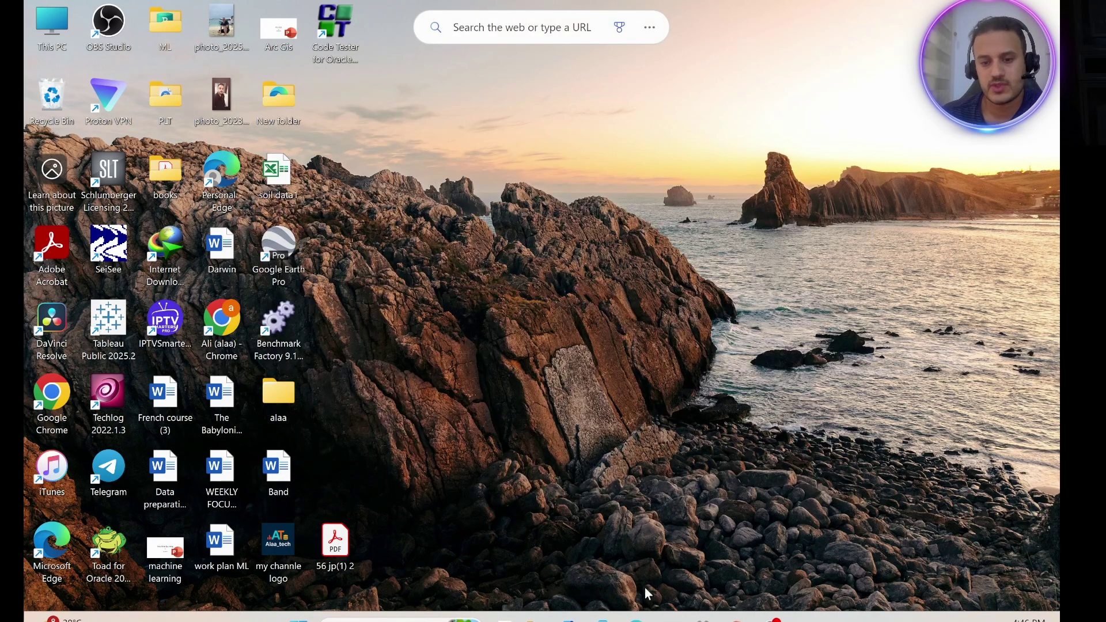
Switch to the Edge browser and start the Windows x64 database download from Oracle's Database Software Downloads page
left_click(636, 620)
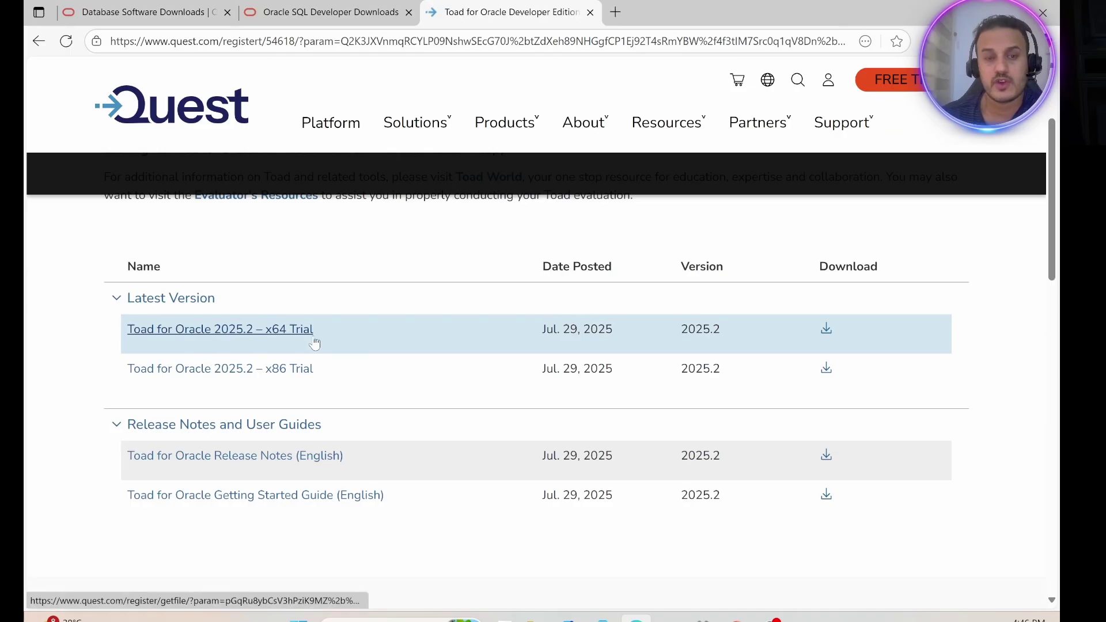
scroll(313, 343, "up", 3)
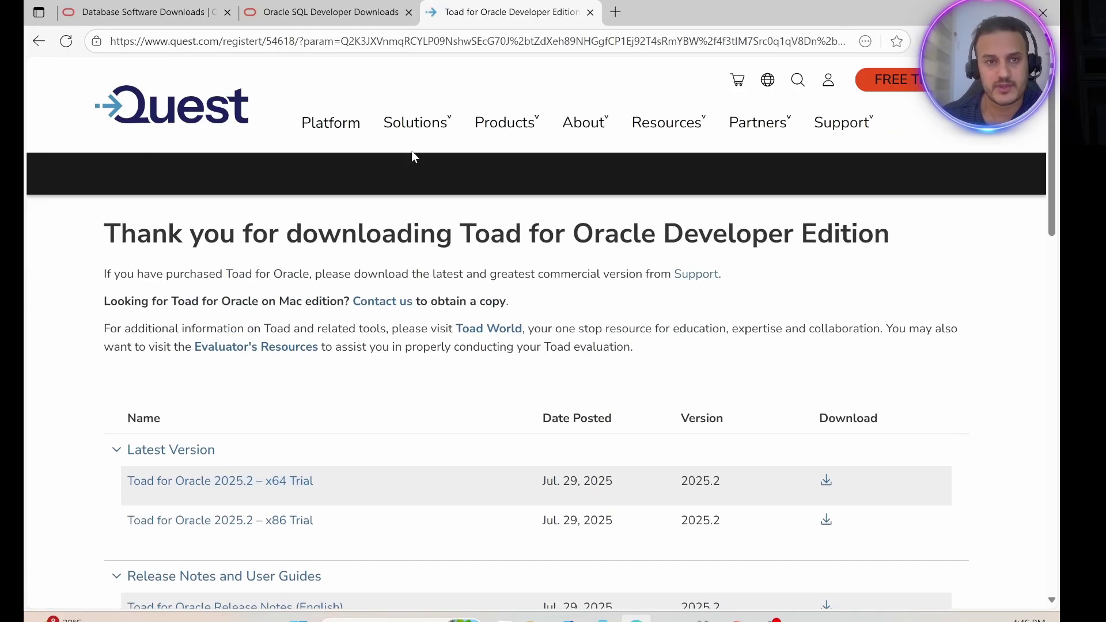
left_click(124, 11)
scroll(428, 402, "down", 5)
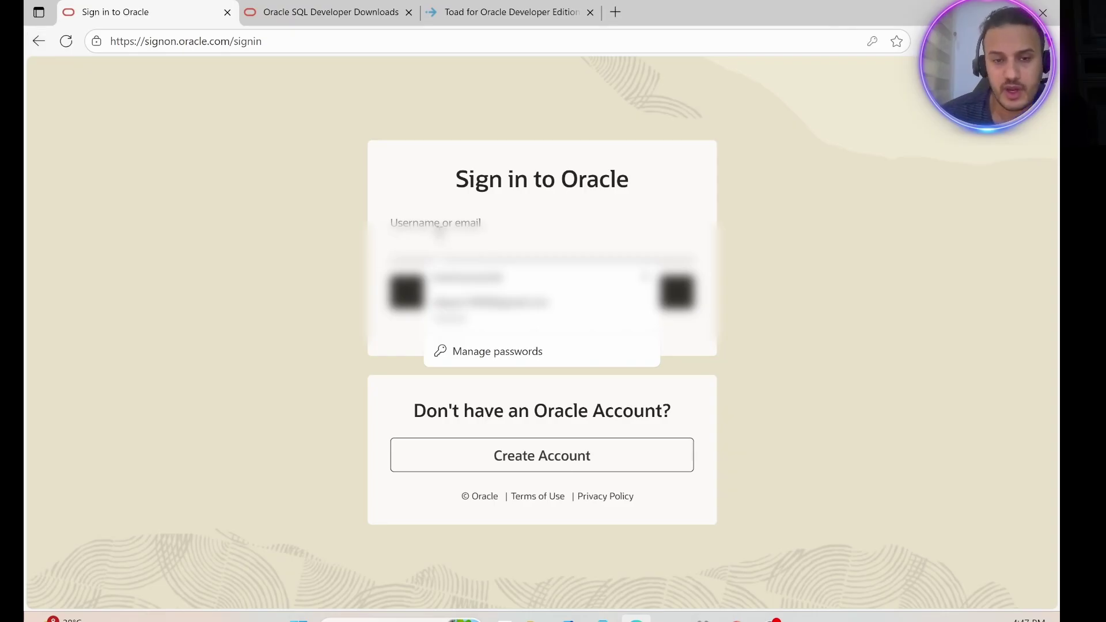
Sign in with the Oracle account's username or email and dismiss the download prompt for the WINDOWS.X64_193000_db_home file
left_click(470, 291)
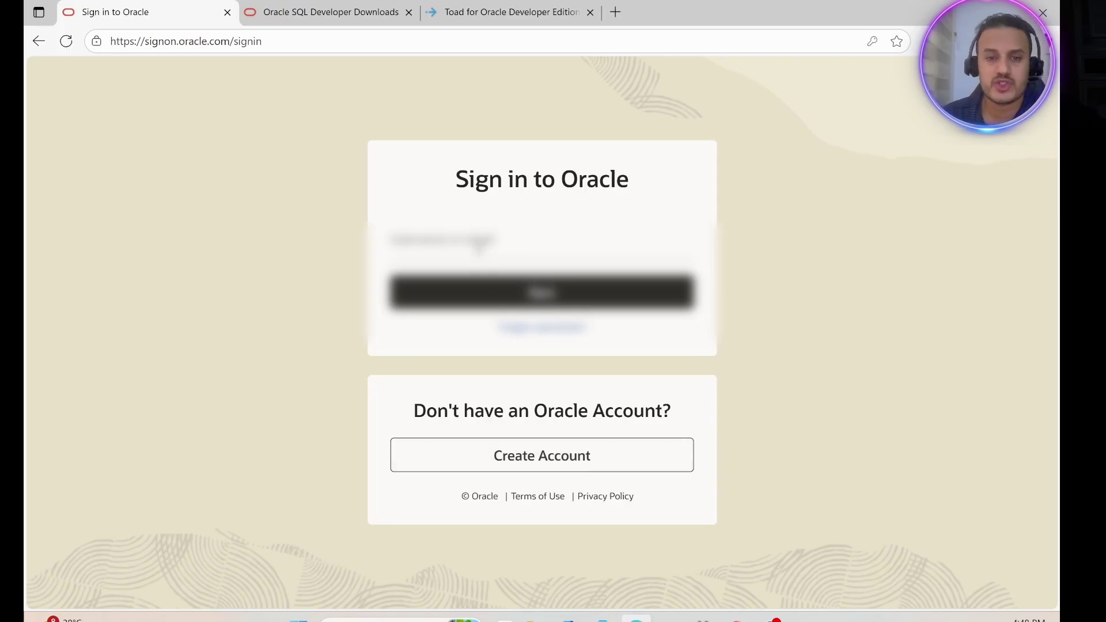
left_click(478, 245)
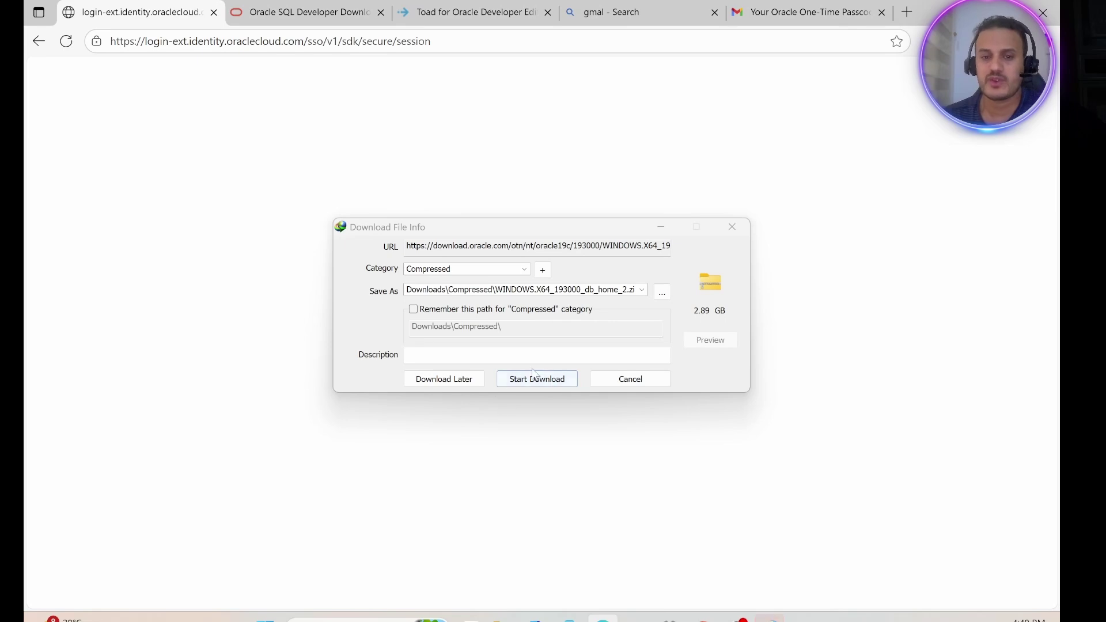
left_click(732, 225)
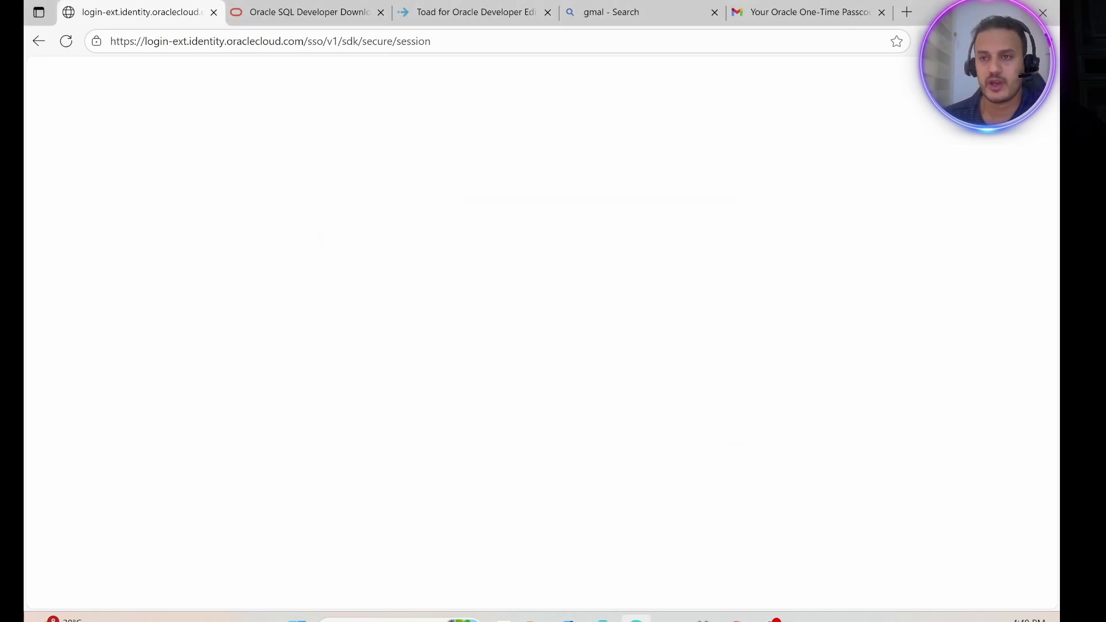
Minimize the browser and open the Compressed folder inside Downloads in File Explorer
double_click(916, 16)
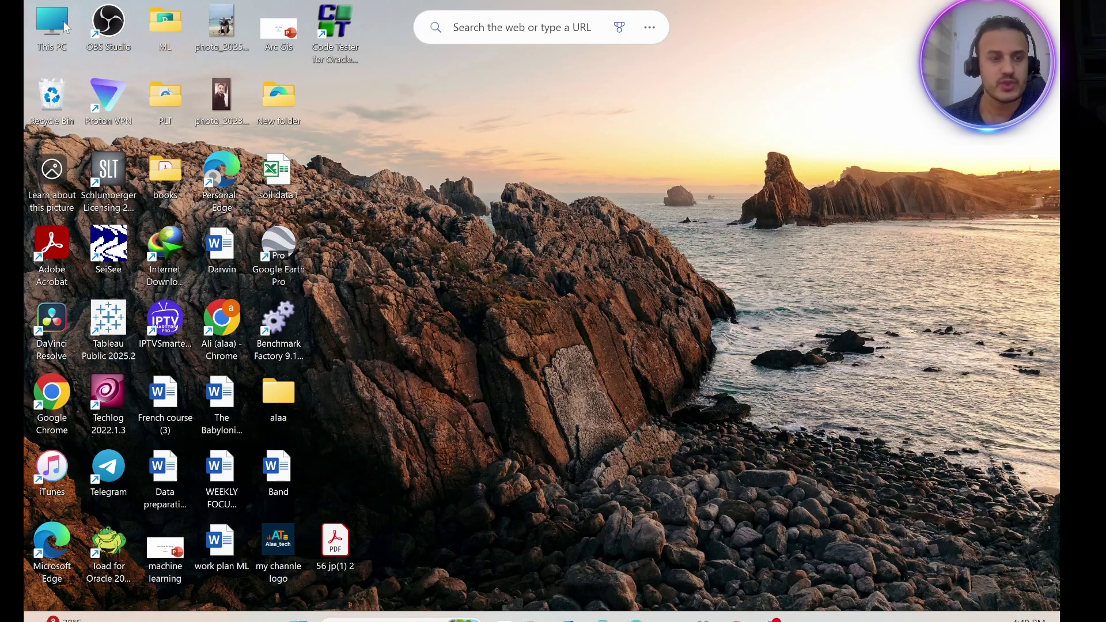
double_click(55, 24)
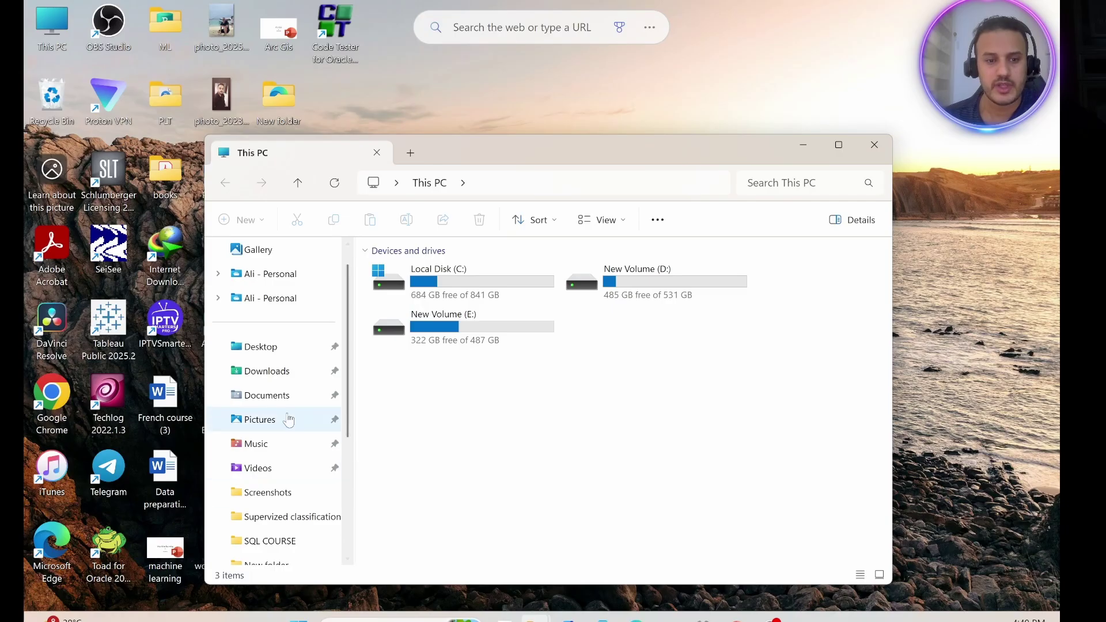
left_click(254, 375)
left_click(418, 315)
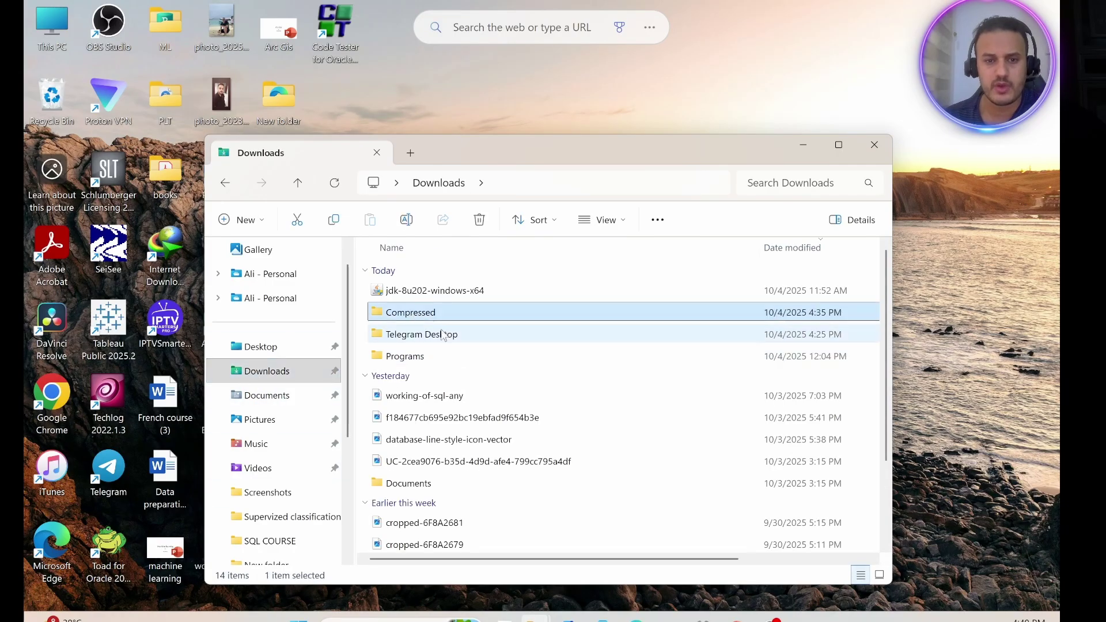
left_click(513, 351)
double_click(426, 313)
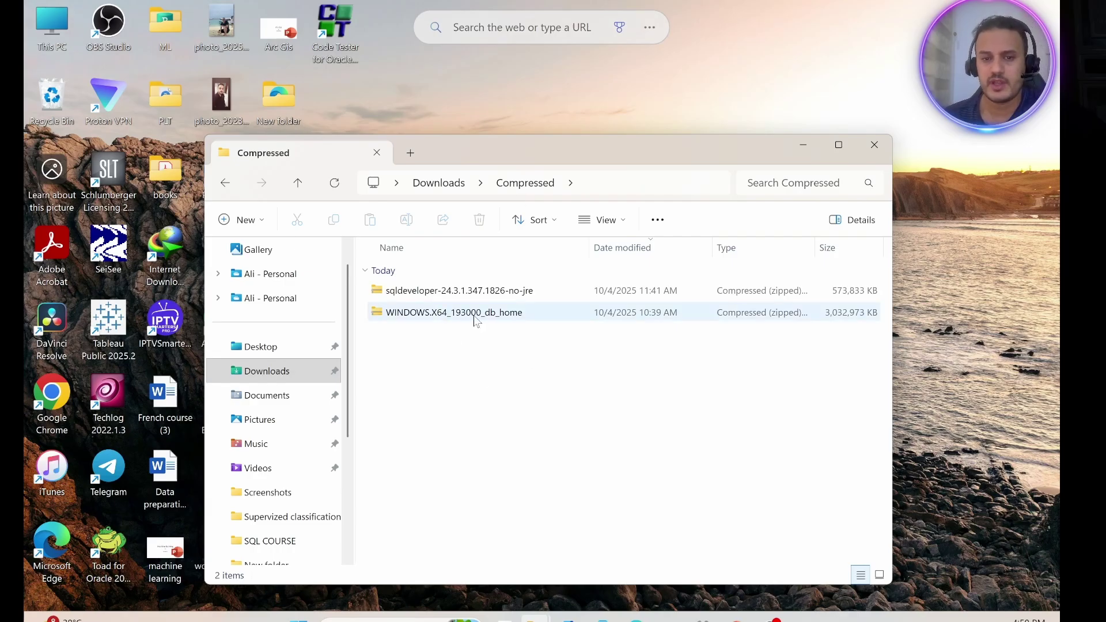
Extract the WINDOWS.X64_193000_db_home archive to the suggested folder, with the extracted files shown when complete
right_click(452, 314)
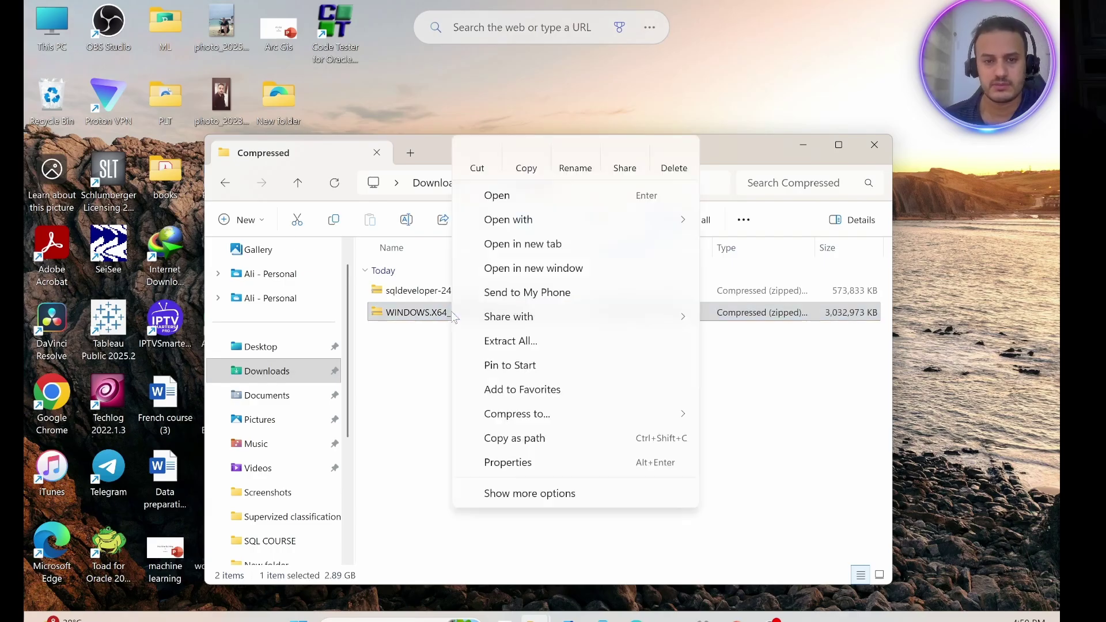
left_click(511, 340)
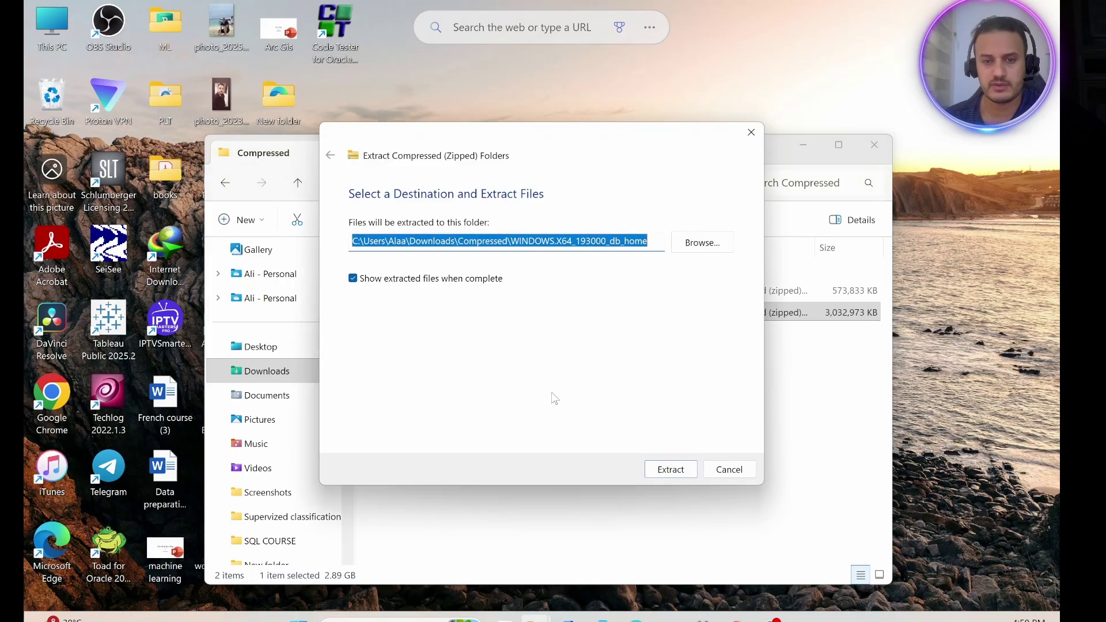
left_click(671, 470)
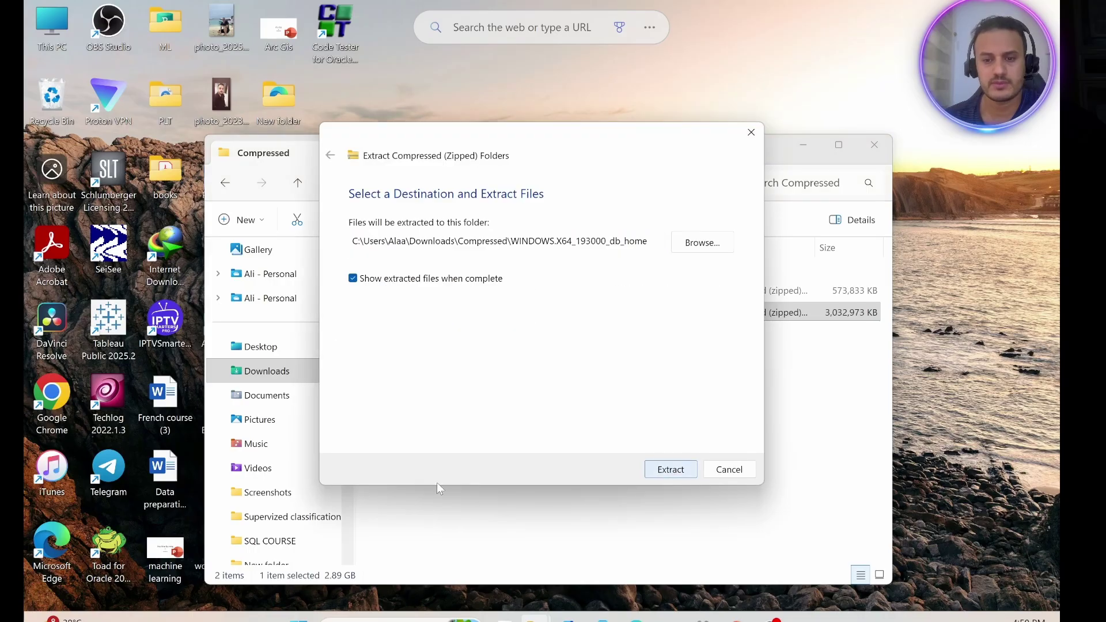
left_click(668, 470)
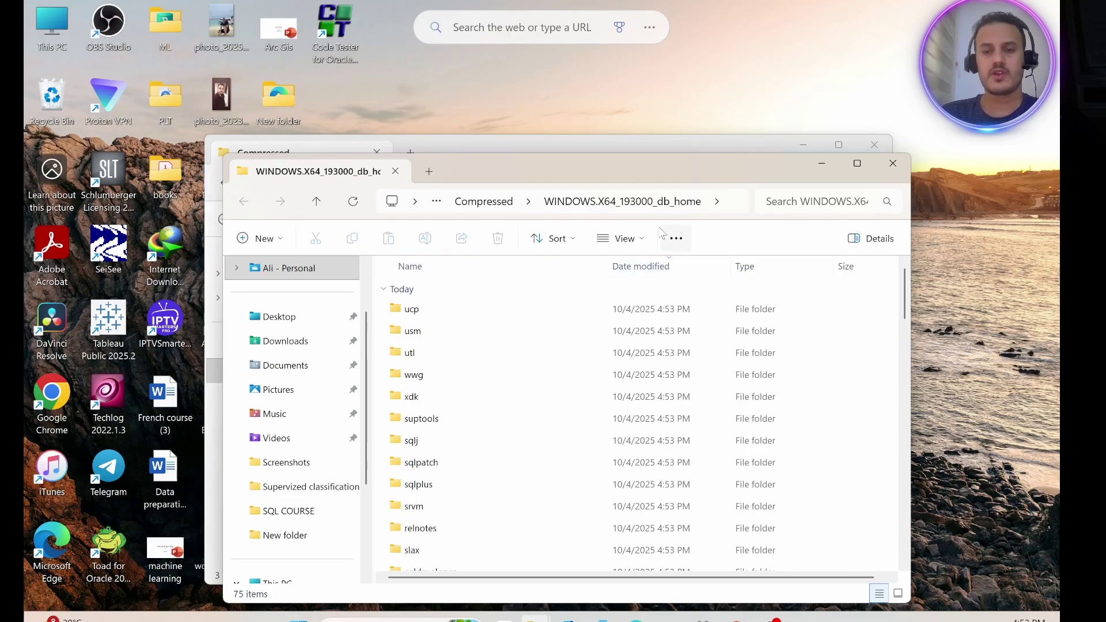
Launch the setup application from the extracted WINDOWS.X64_193000_db_home folder, then bring its installer window to the front and enlarge it
scroll(510, 392, "down", 10)
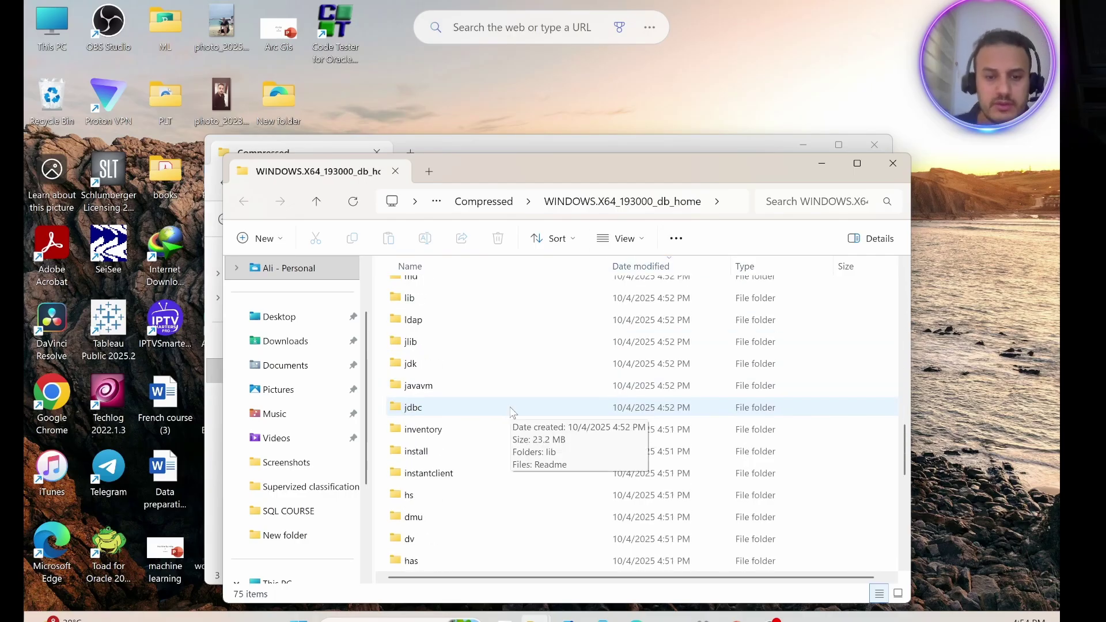
scroll(512, 411, "down", 10)
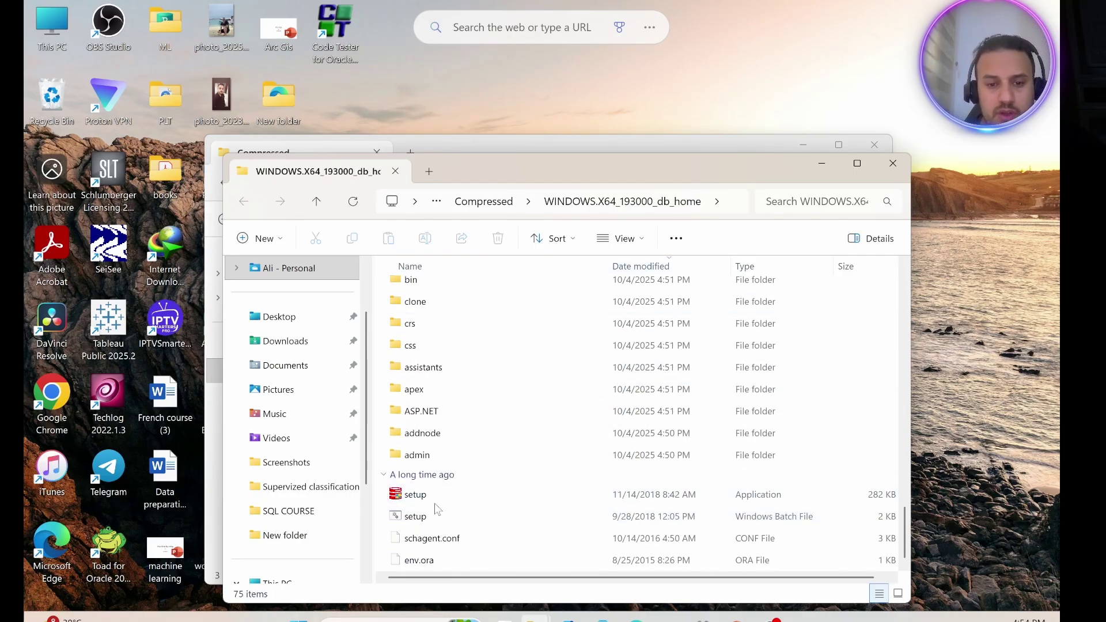
double_click(499, 493)
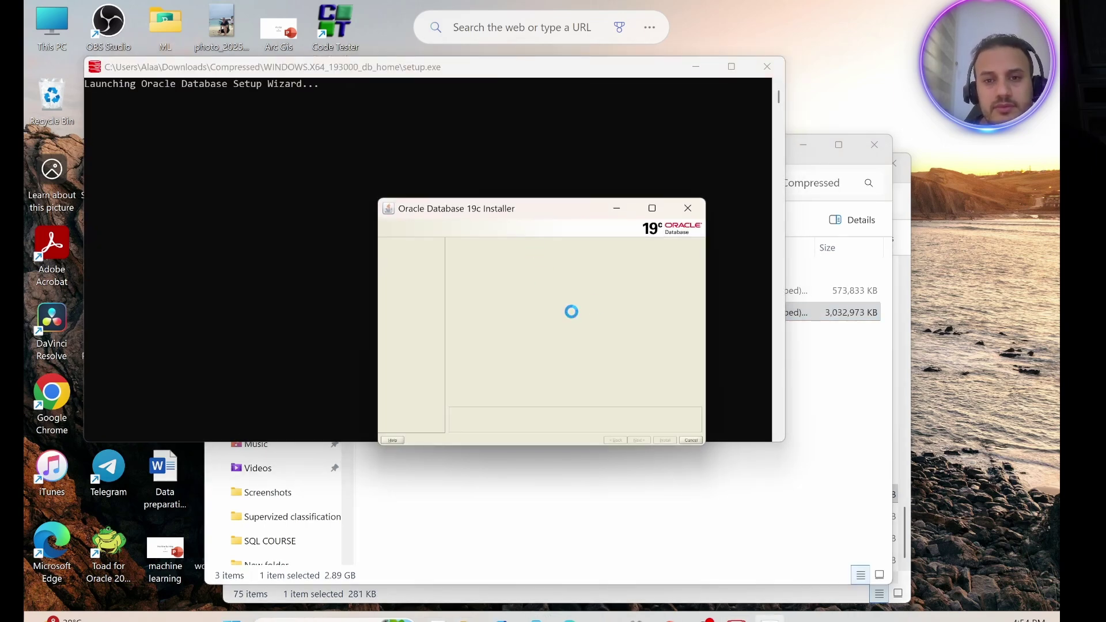
left_click(714, 340)
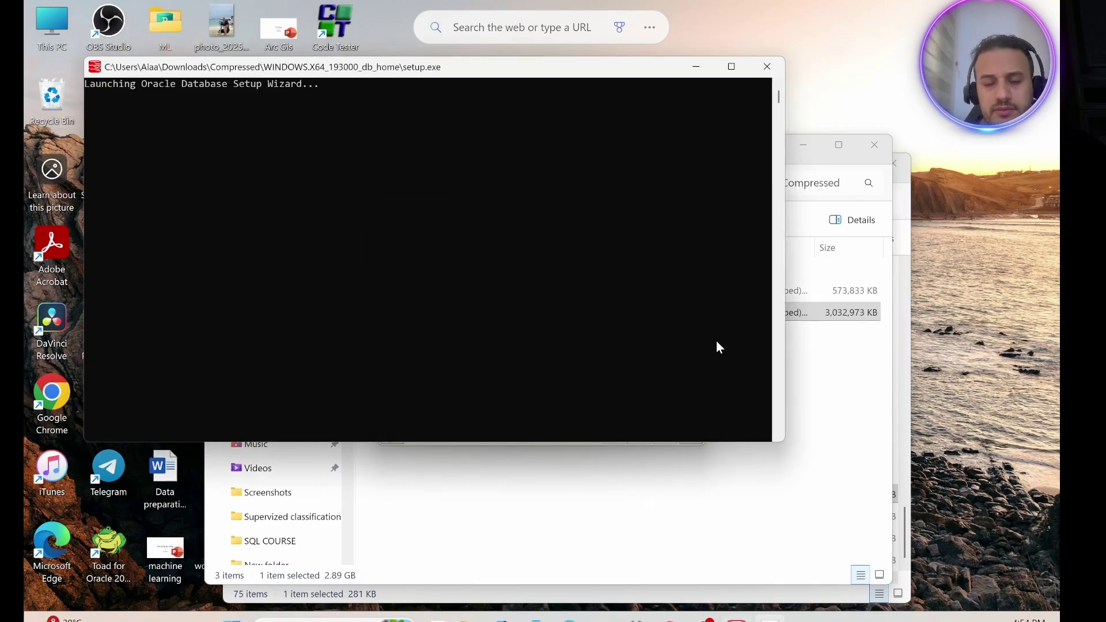
left_click(577, 466)
left_click(770, 619)
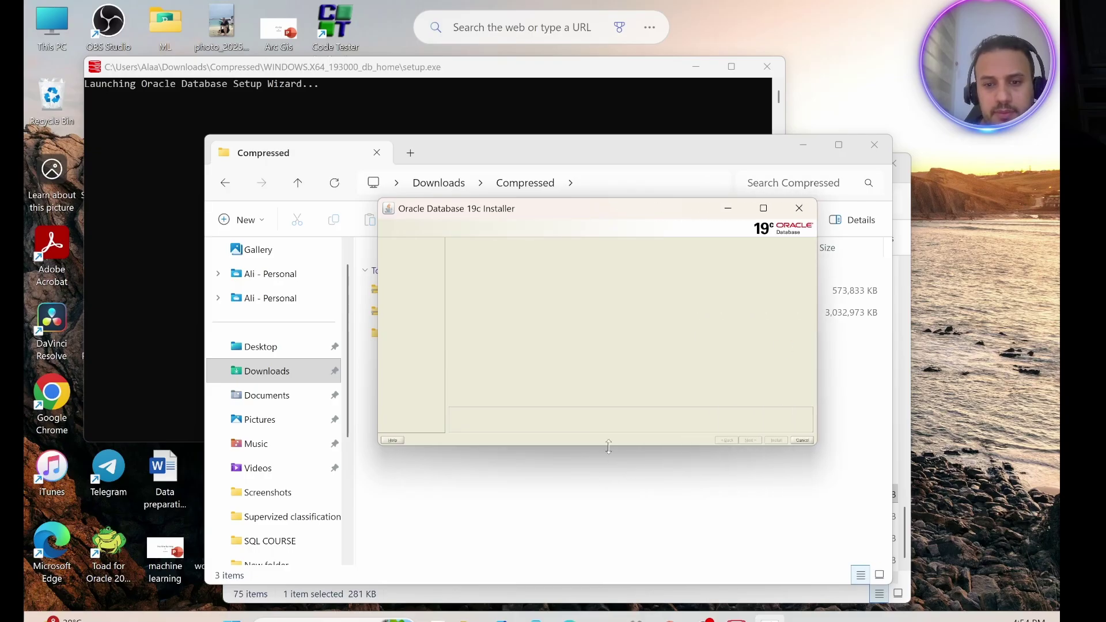
left_click_drag(609, 447, 608, 508)
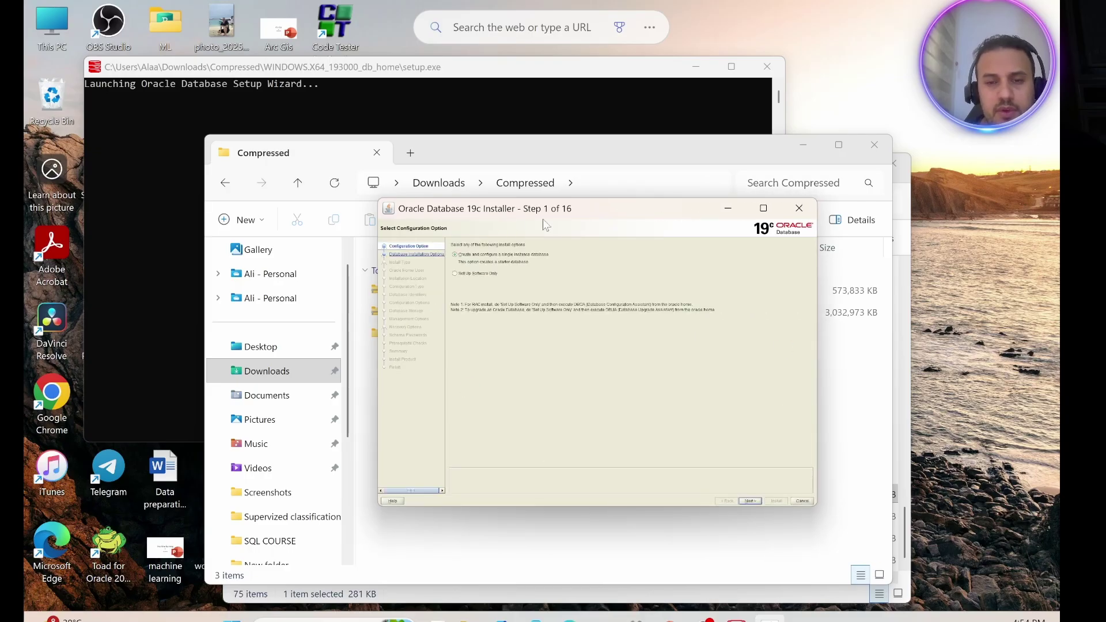
left_click_drag(596, 209, 541, 196)
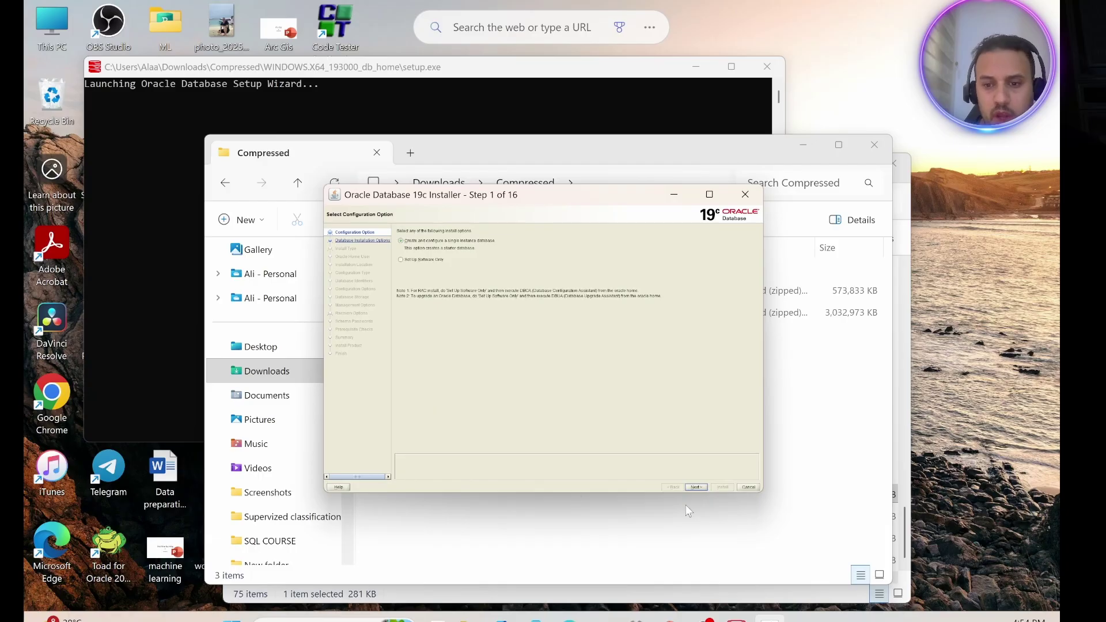
Accept creating a single instance database, continue past the inventory warning, and keep Desktop class and the virtual account for the Oracle home user
left_click(695, 487)
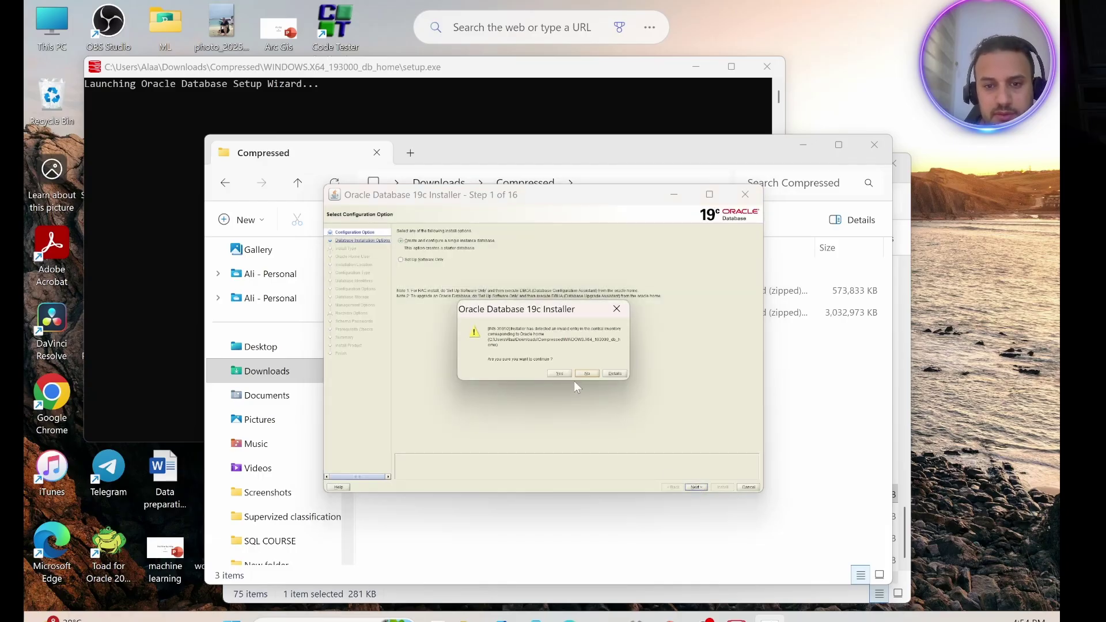
left_click(555, 373)
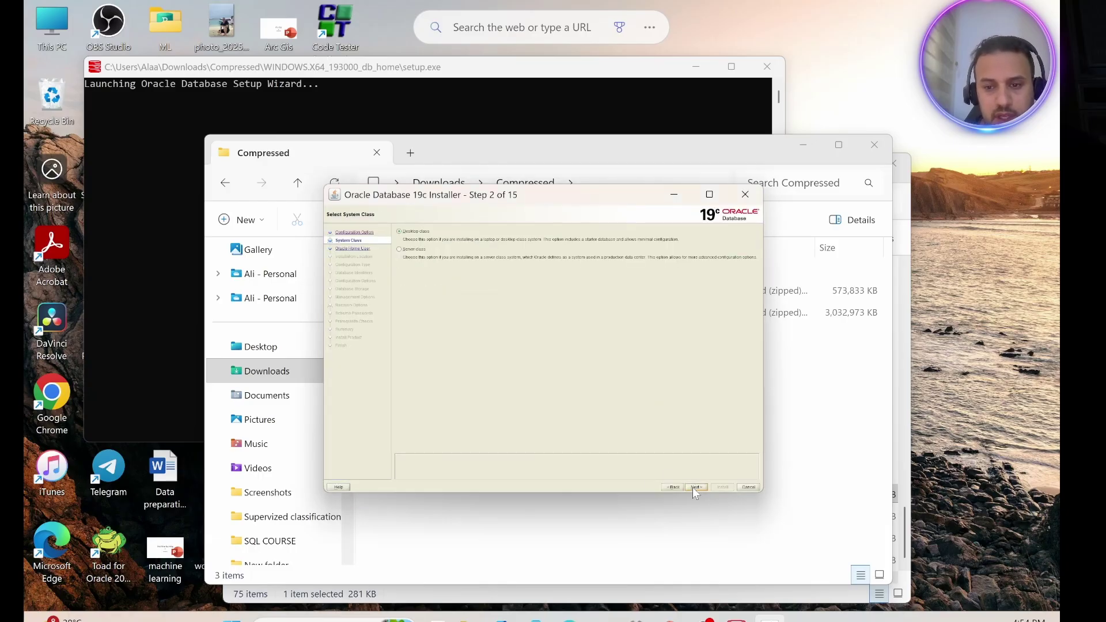
left_click(694, 486)
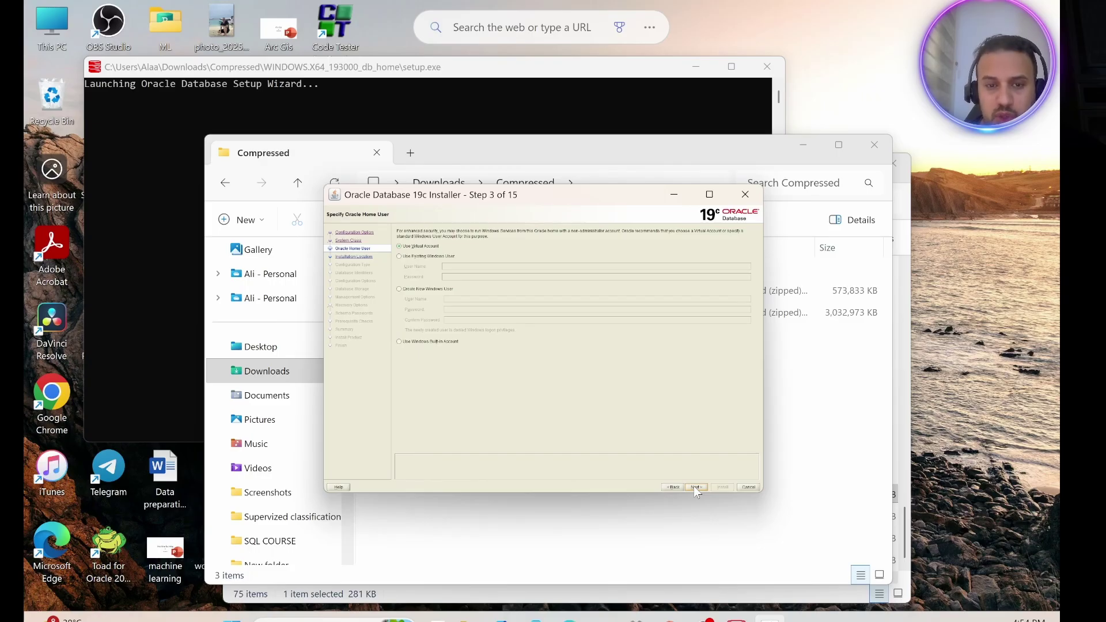
left_click(693, 486)
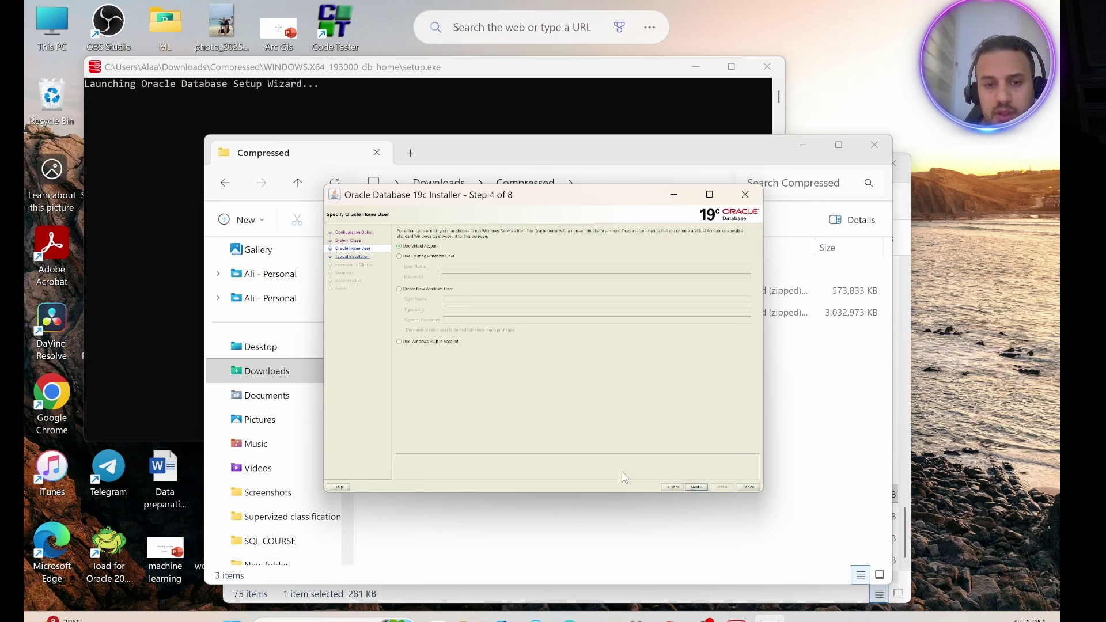
double_click(695, 486)
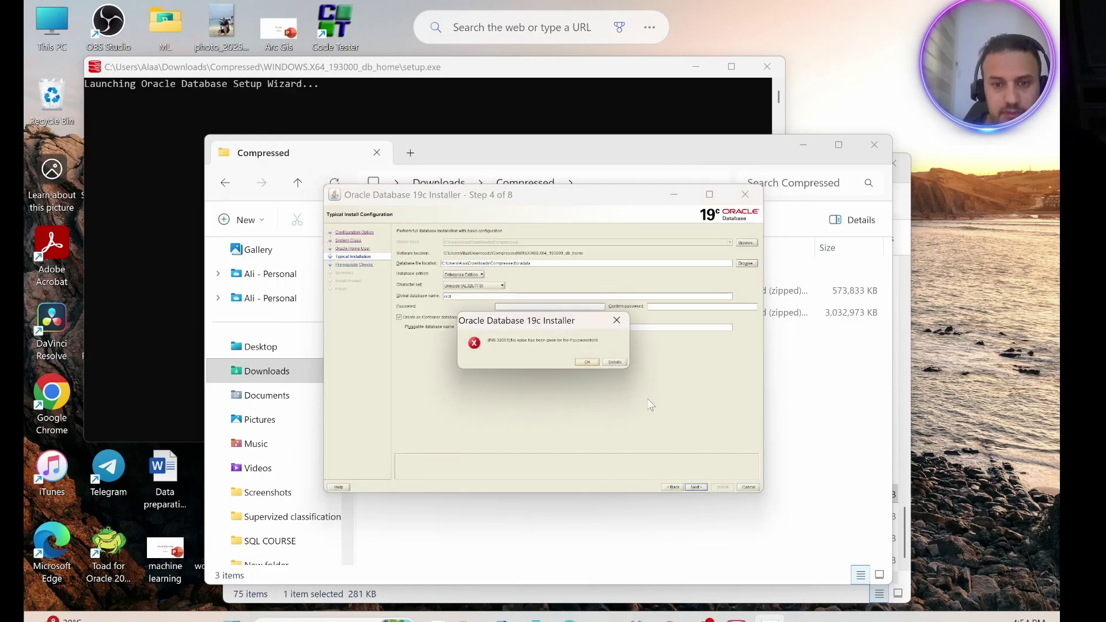
left_click(617, 321)
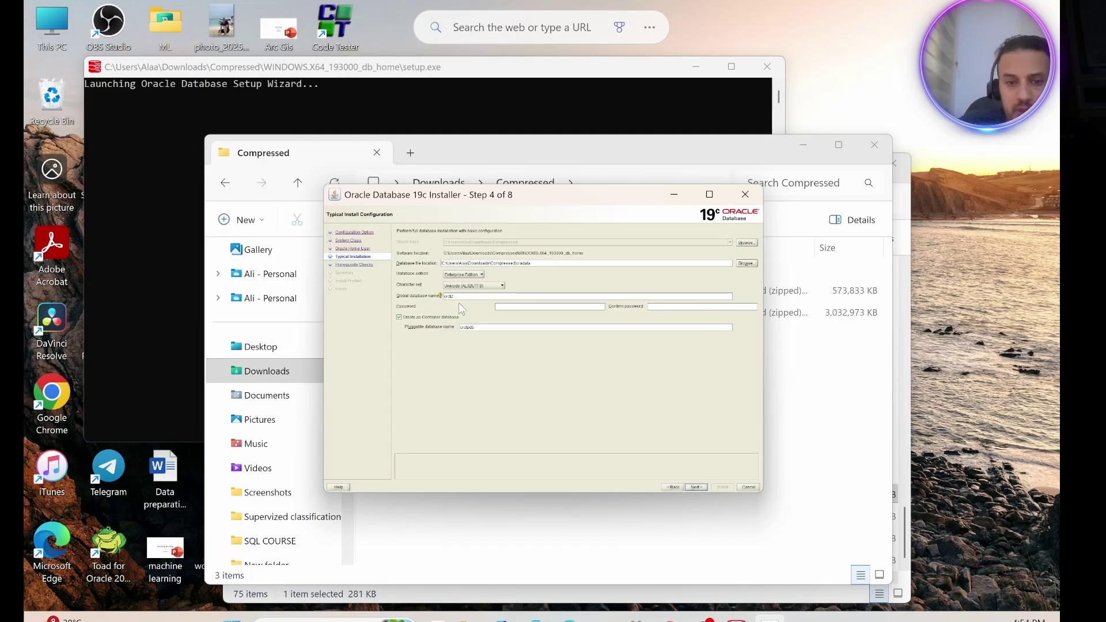
Change the last character of the global database name to 3, then enter and confirm the database administrator password
key("BackSpace")
type("3")
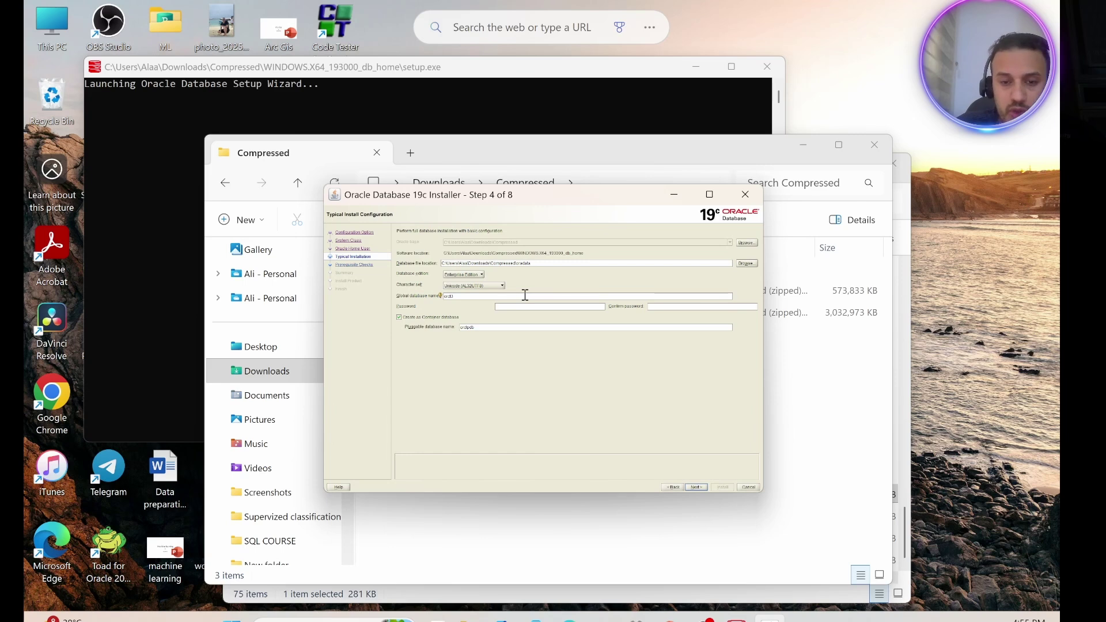
type("•")
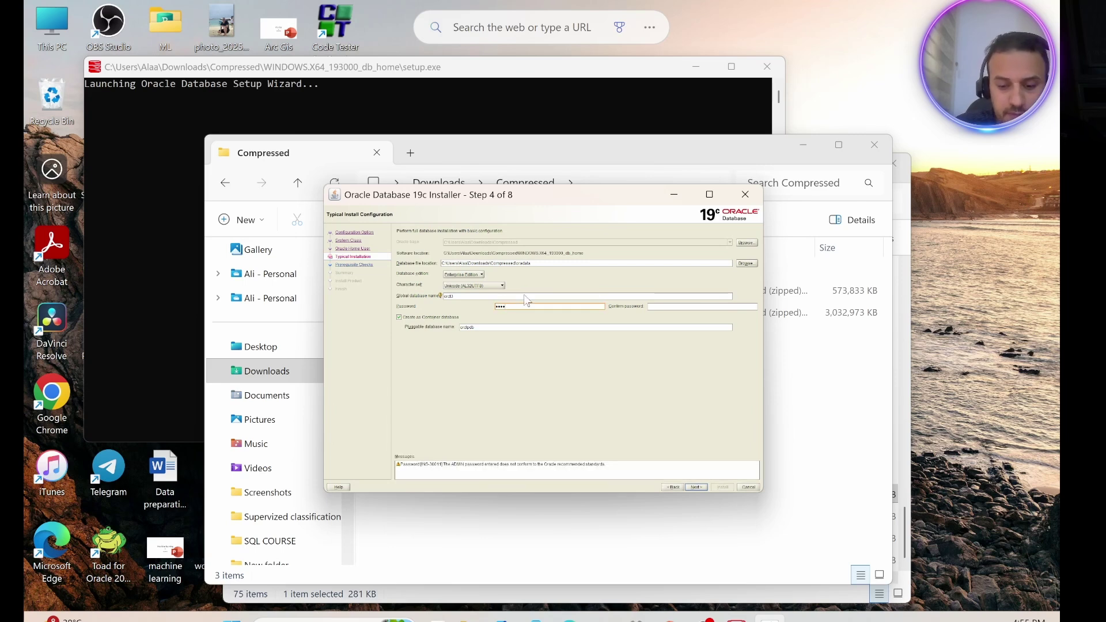
type("••")
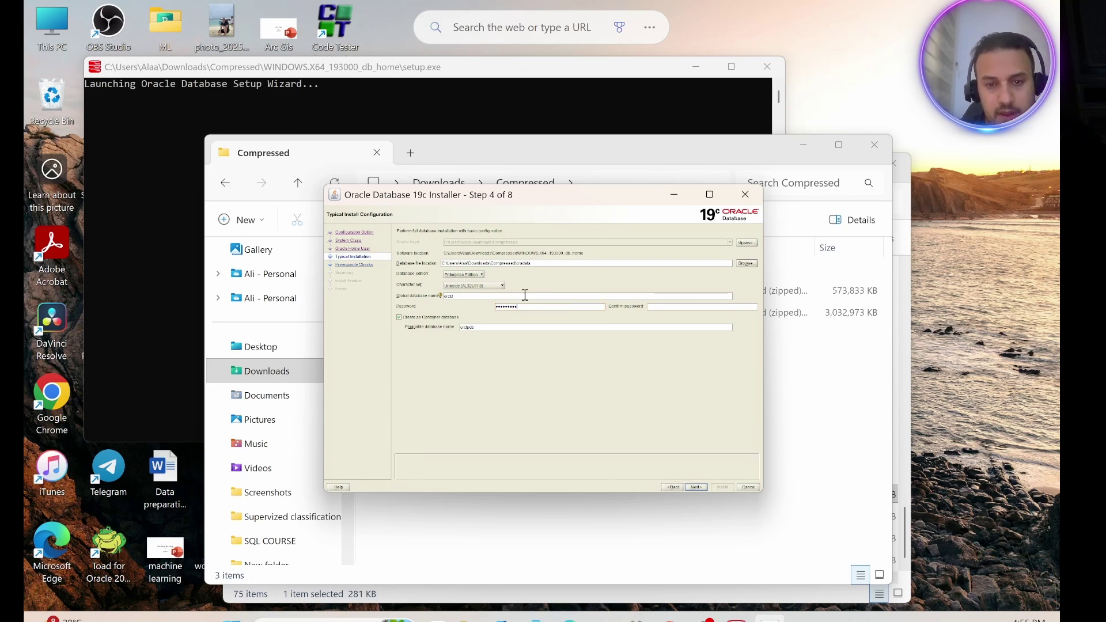
left_click(668, 307)
type("•")
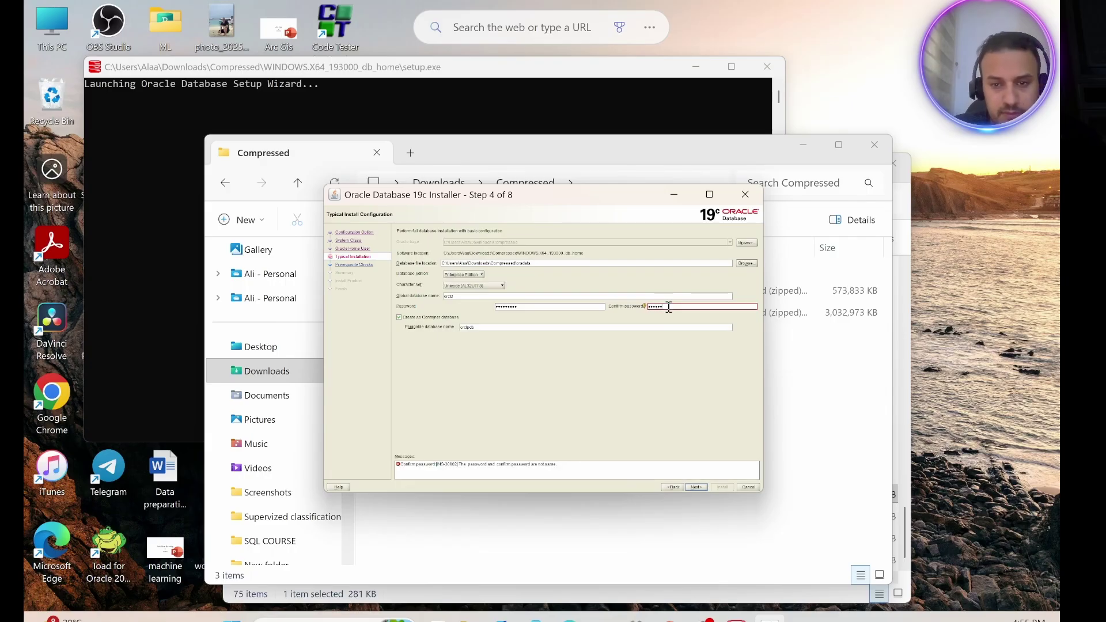
type("••••••••")
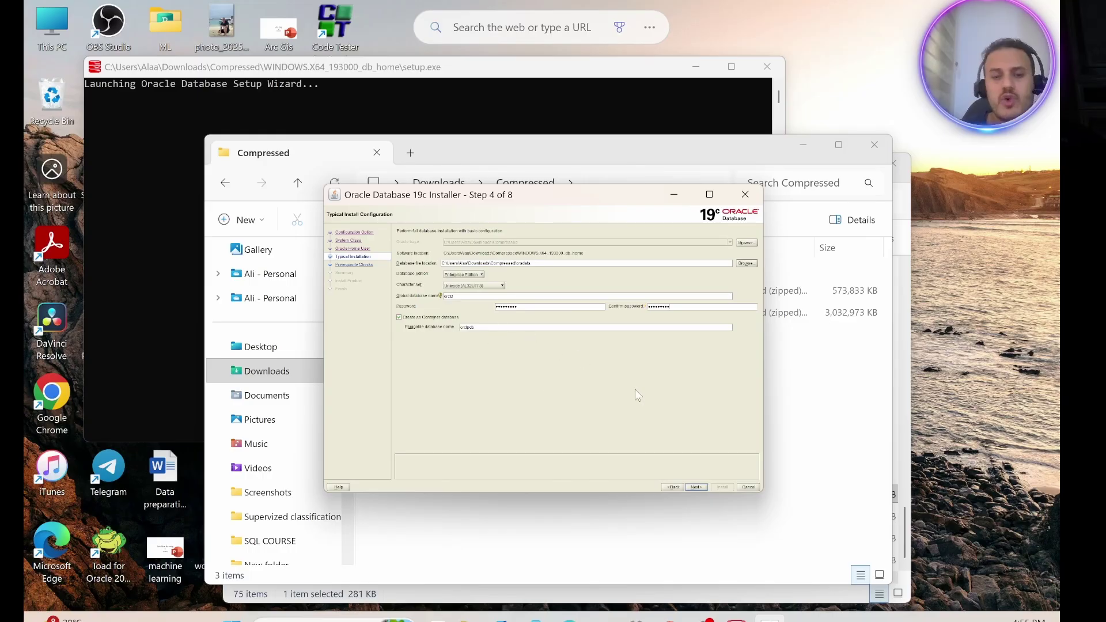
Proceed to the installation summary, install Oracle Database 19c with these settings, and close the installer once it finishes
left_click(695, 488)
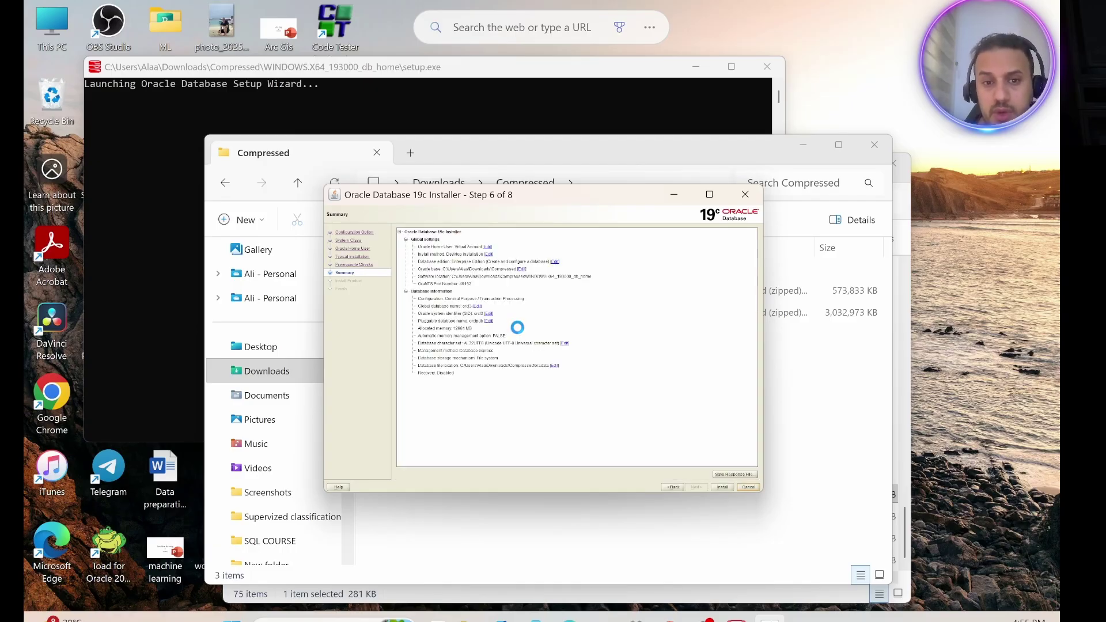
left_click(722, 487)
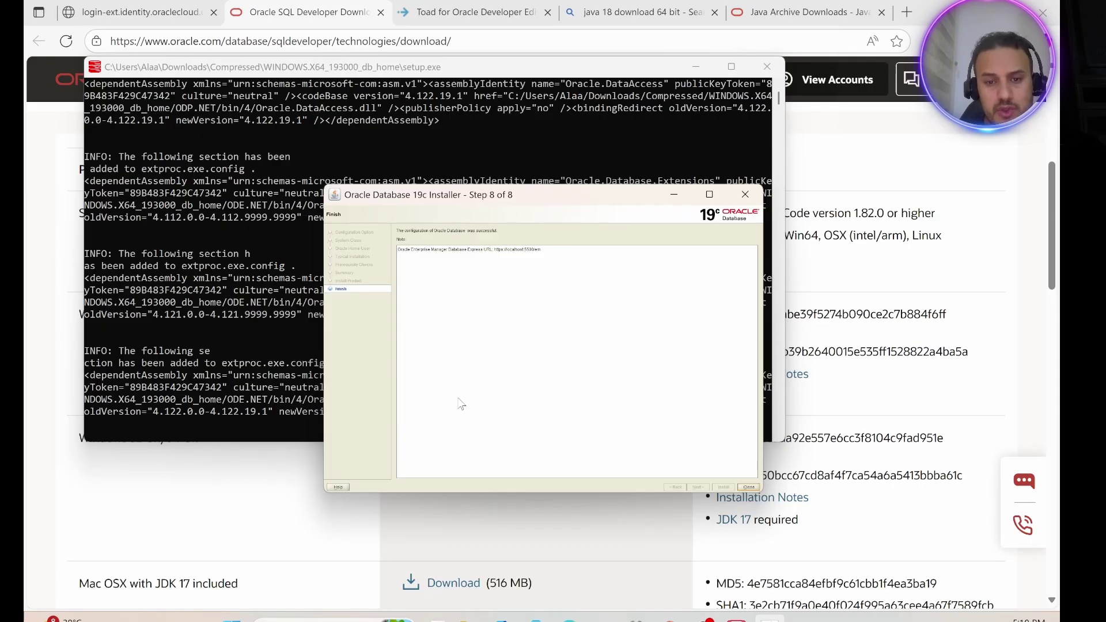
left_click(747, 487)
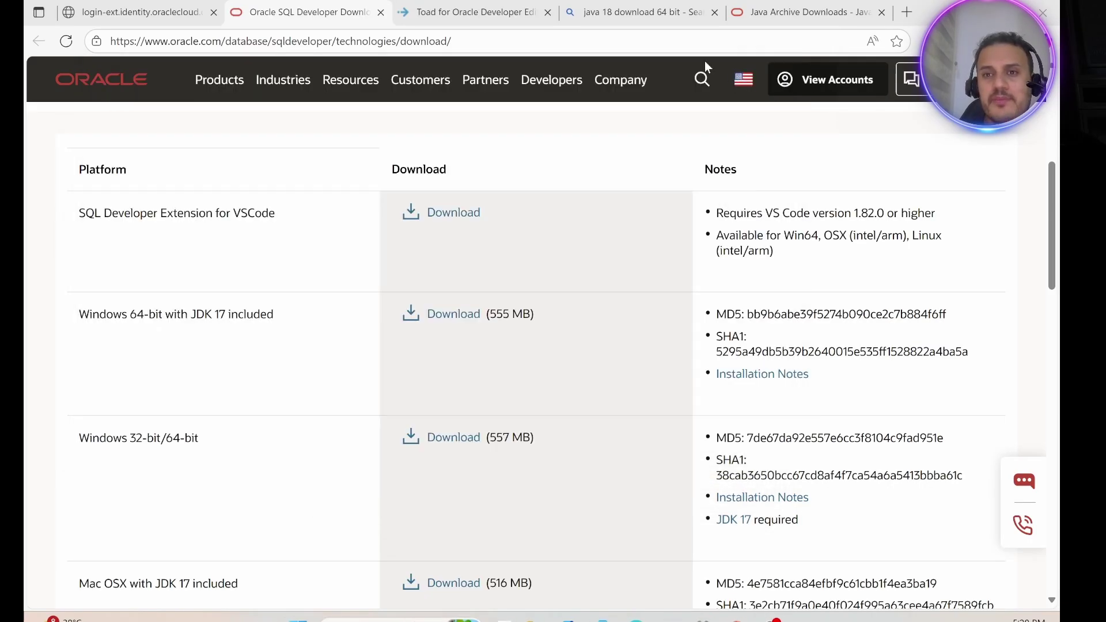
Review the SQL Developer 24.3.1 download page and its Windows download options
scroll(358, 361, "up", 3)
scroll(358, 361, "up", 3)
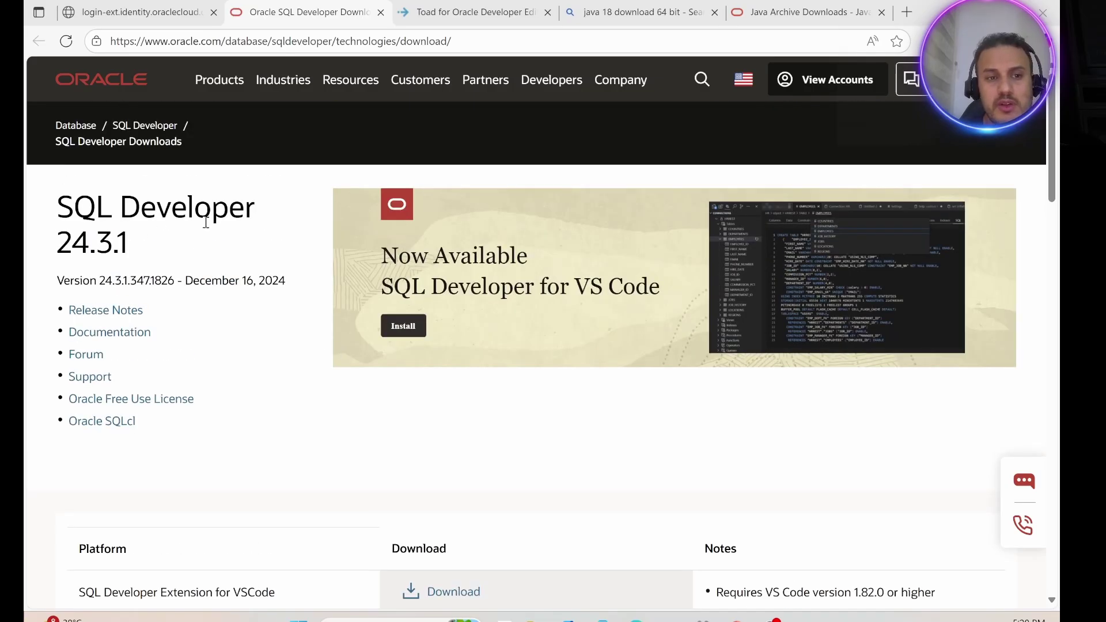
scroll(300, 392, "down", 7)
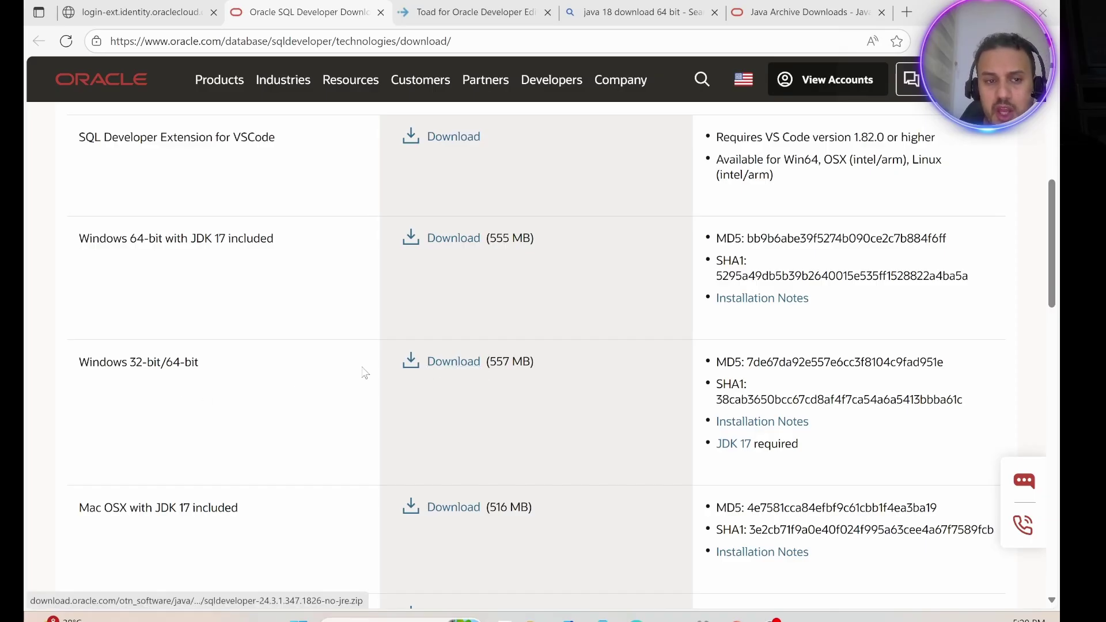
scroll(224, 388, "up", 4)
scroll(227, 388, "up", 4)
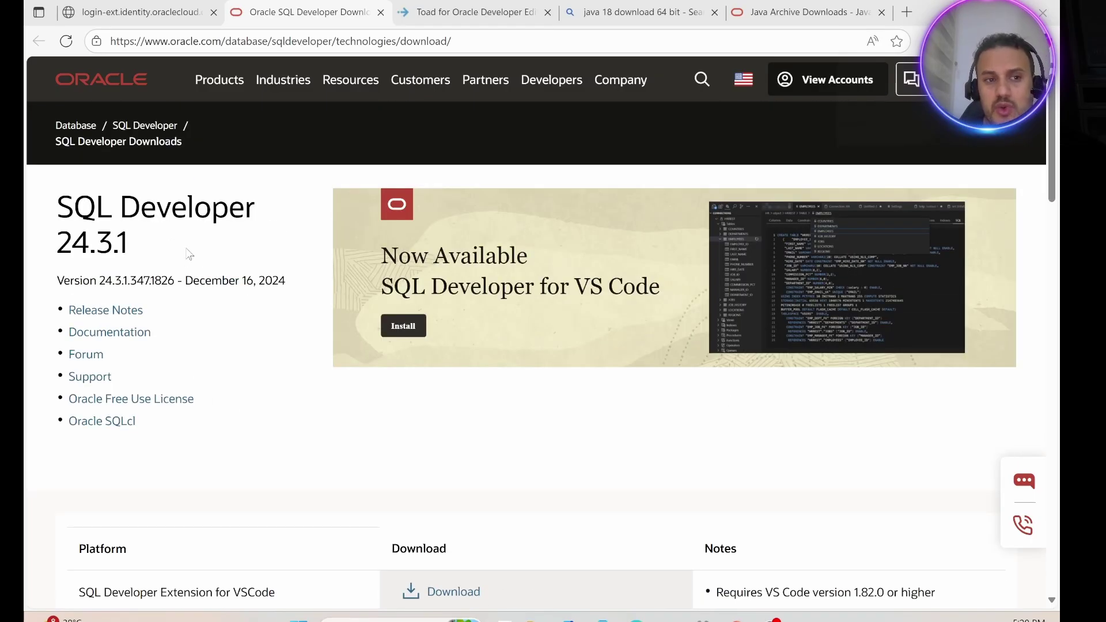
Examine the Java SE 18 Archive Downloads page for the JDK 18.0.2.1 Windows x64 installers
left_click(788, 15)
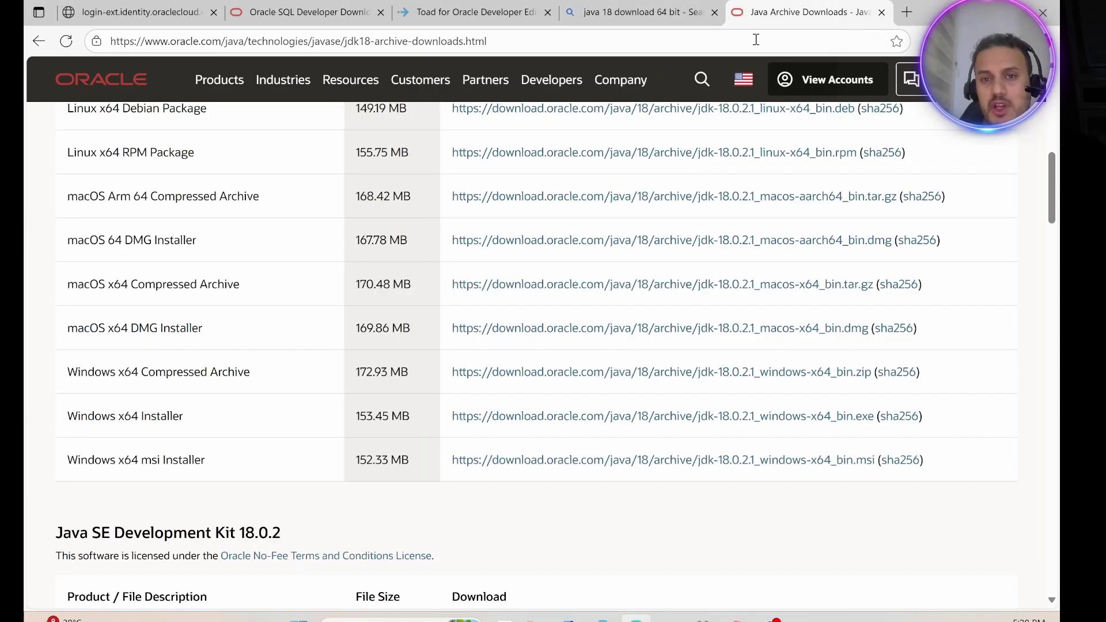
scroll(403, 305, "up", 5)
scroll(401, 313, "up", 4)
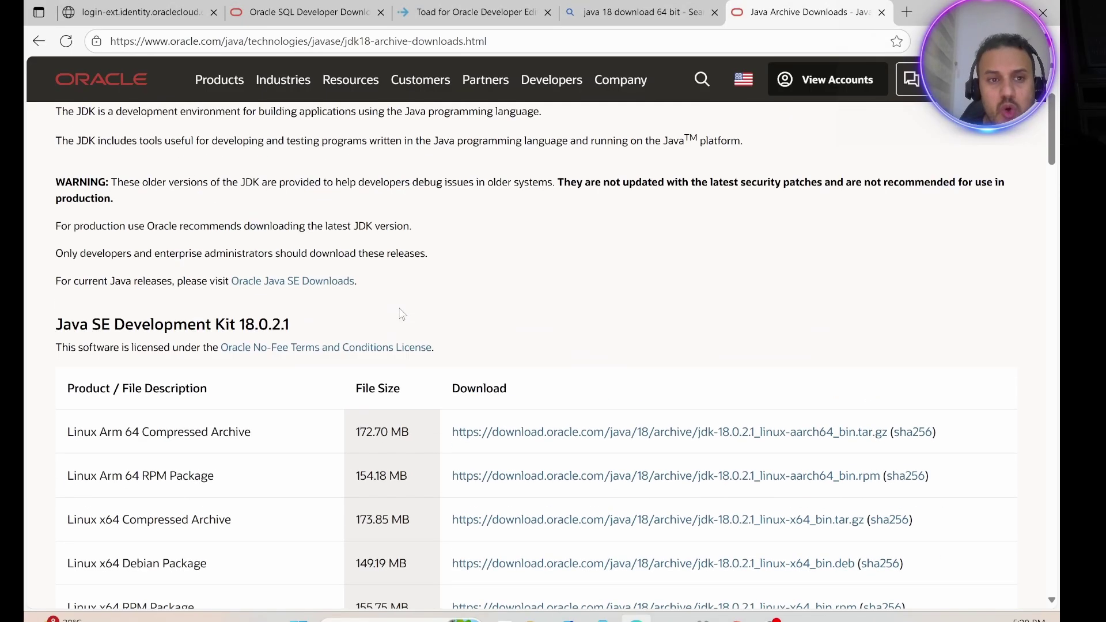
scroll(403, 317, "down", 7)
scroll(374, 259, "down", 1)
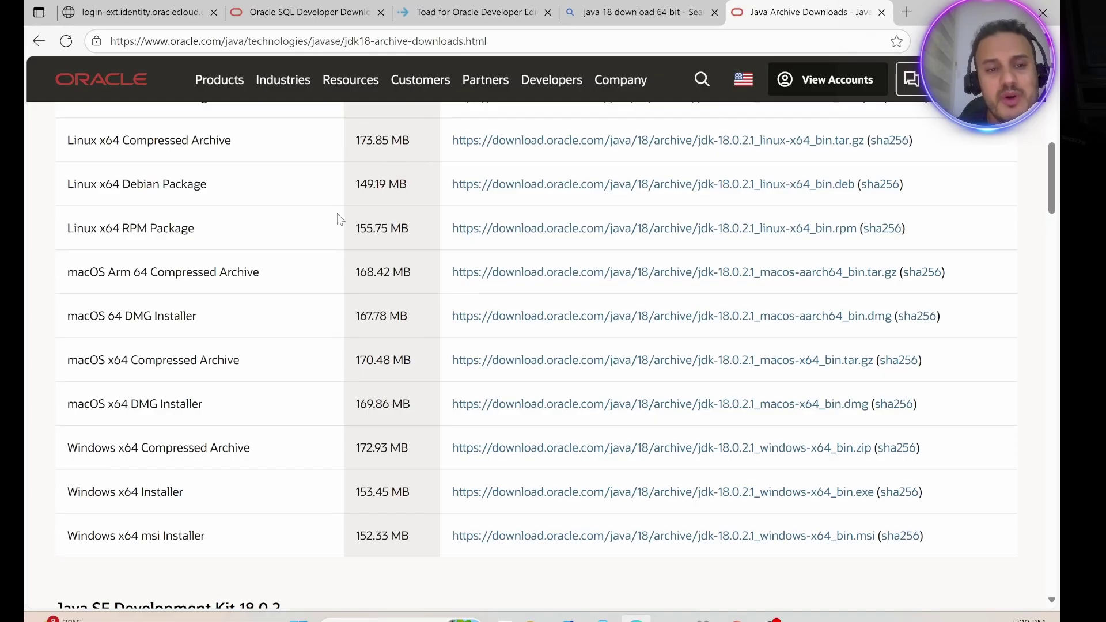
scroll(316, 328, "down", 3)
scroll(291, 345, "up", 11)
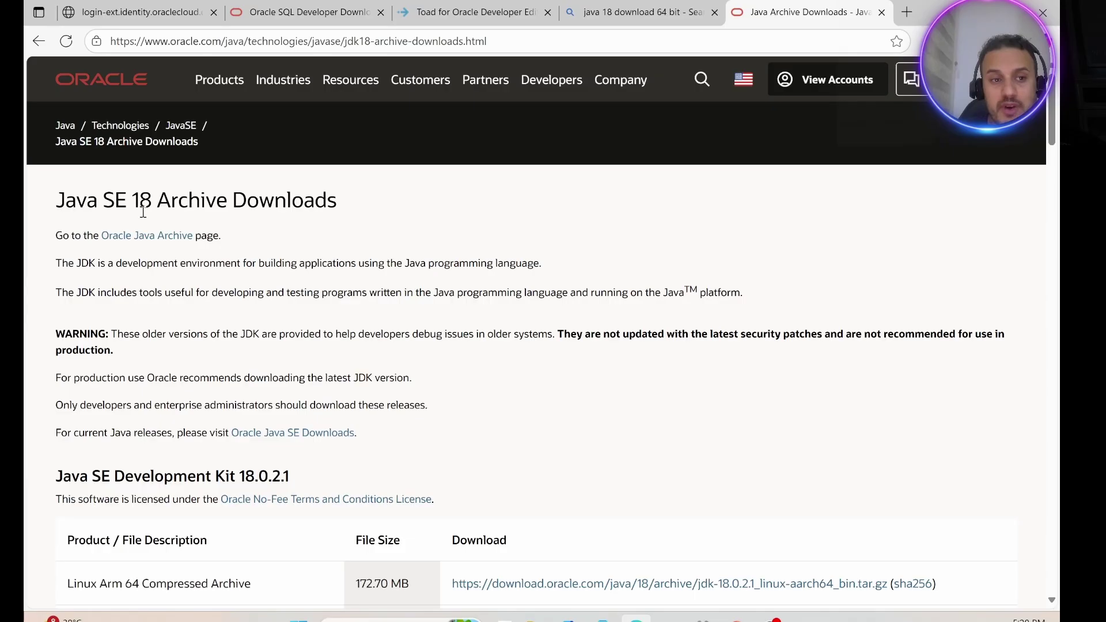
left_click_drag(139, 201, 179, 200)
scroll(313, 296, "down", 10)
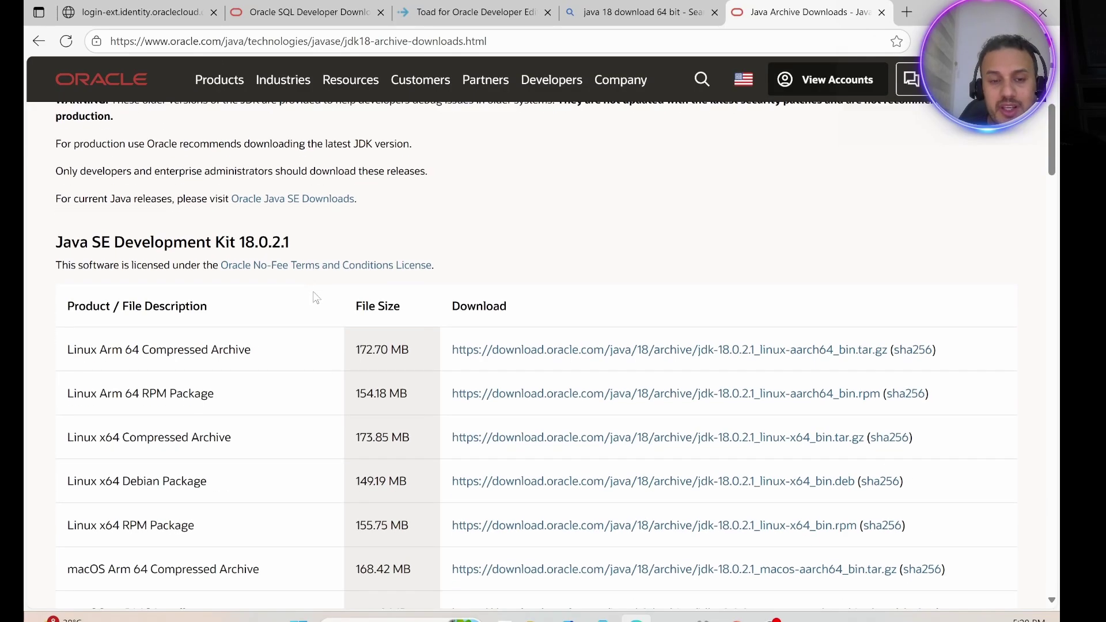
scroll(311, 314, "down", 1)
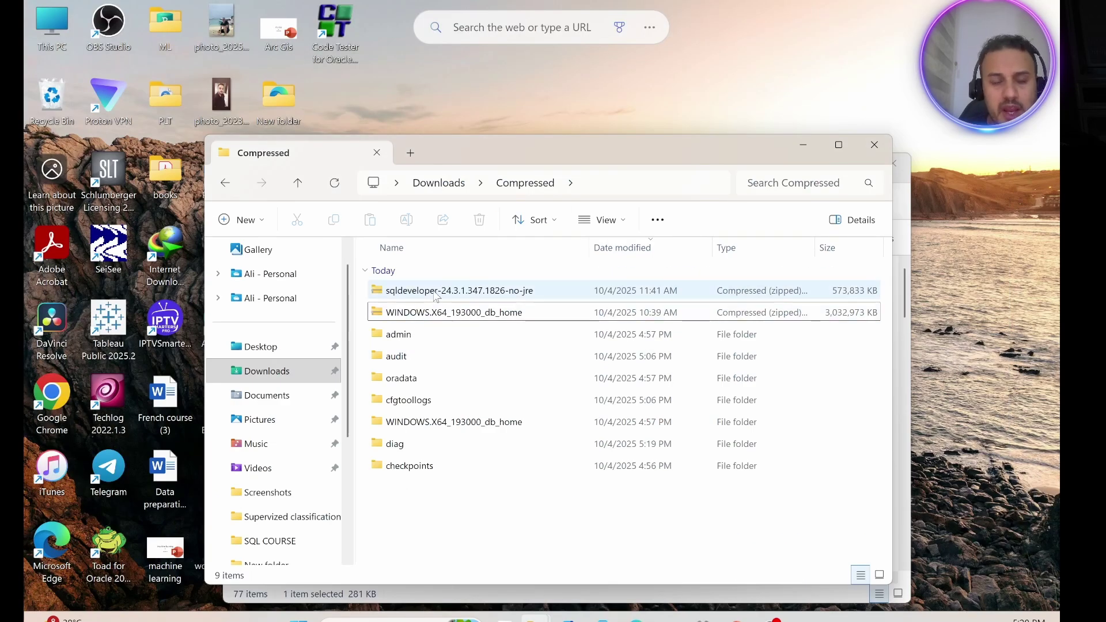
Switch to the Compressed folder in File Explorer and extract the sqldeveloper-24.3.1.347.1826-no-jre archive to the suggested folder
left_click(423, 293)
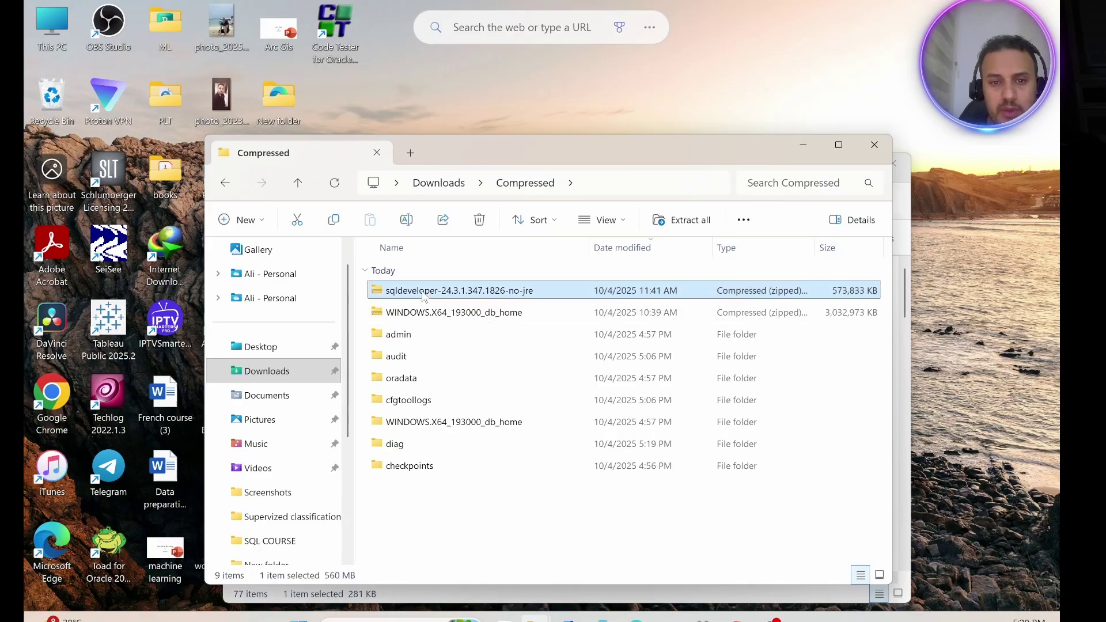
right_click(424, 295)
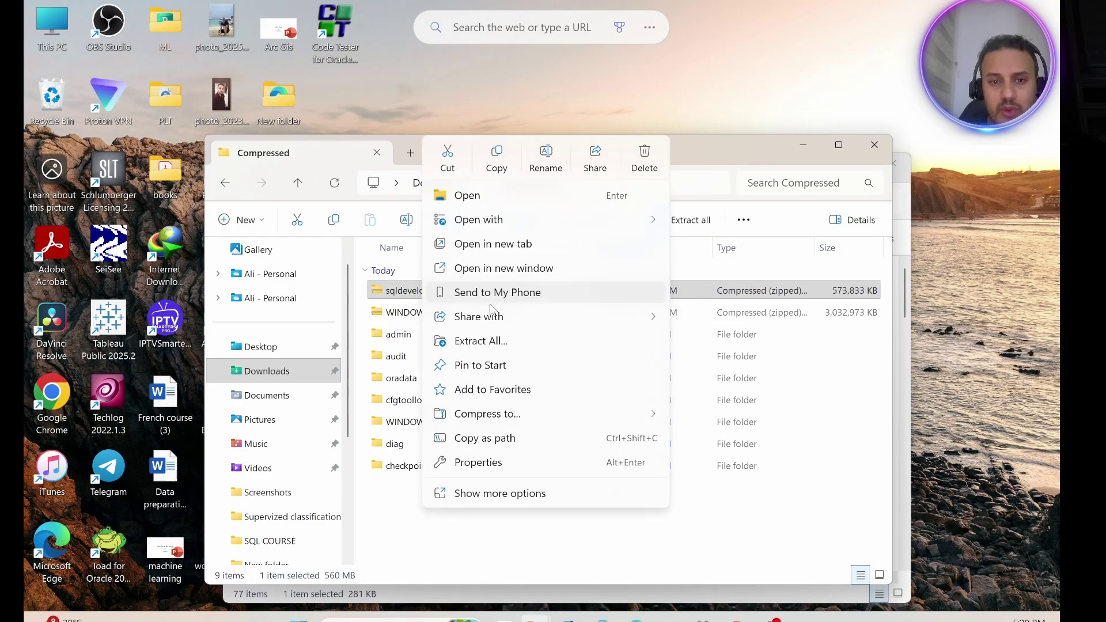
left_click(480, 341)
left_click(671, 470)
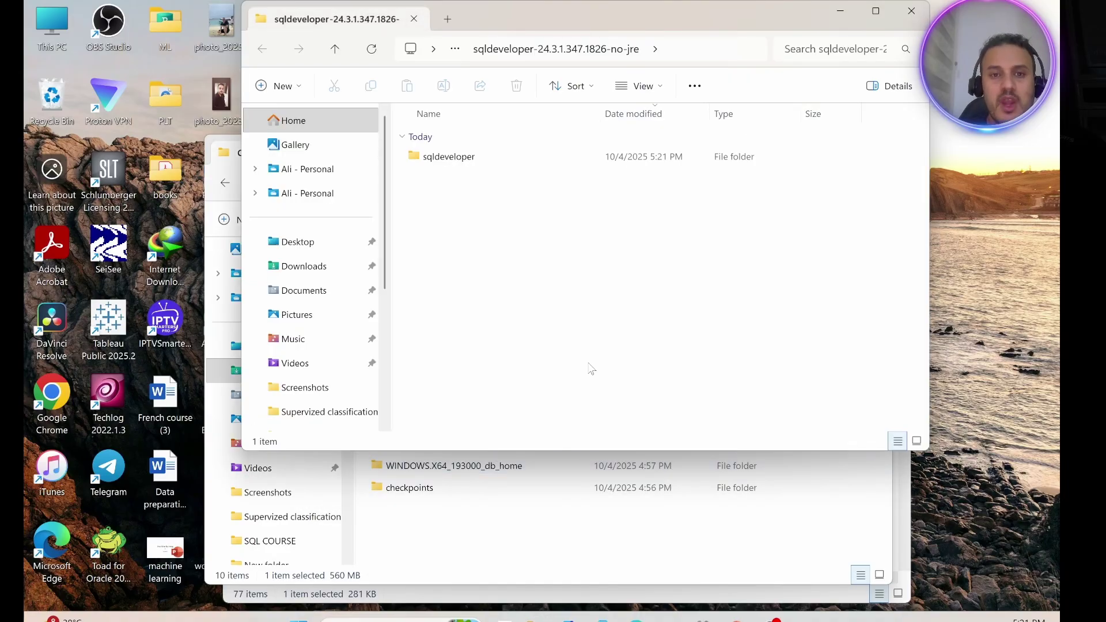
Launch the sqldeveloper application from the extracted sqldeveloper folder, then minimize the SQL Developer window
double_click(436, 157)
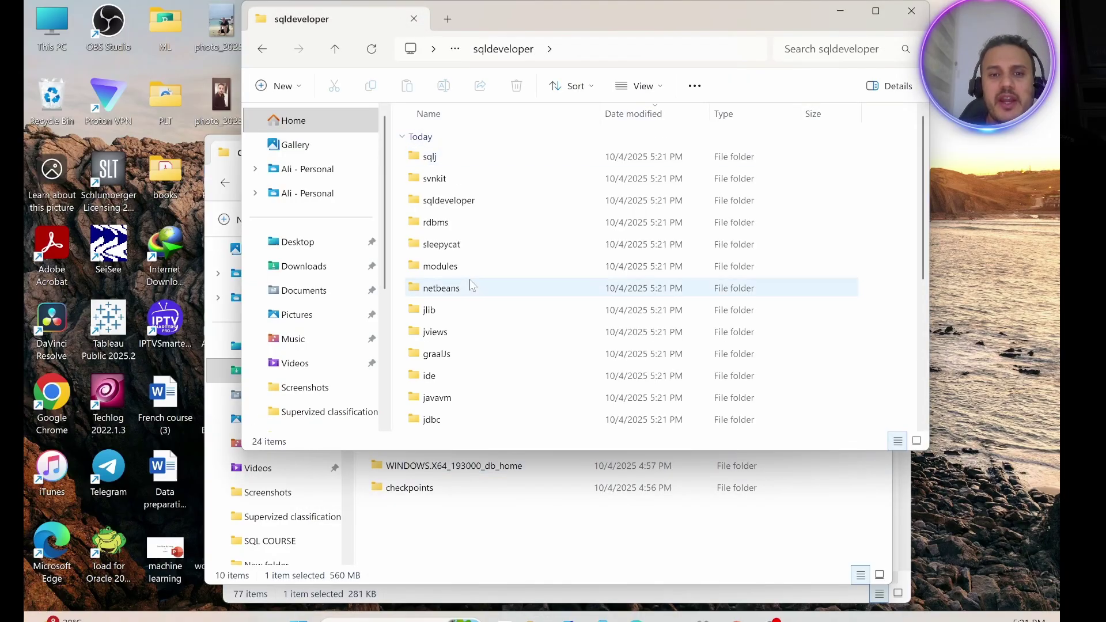
scroll(469, 288, "down", 4)
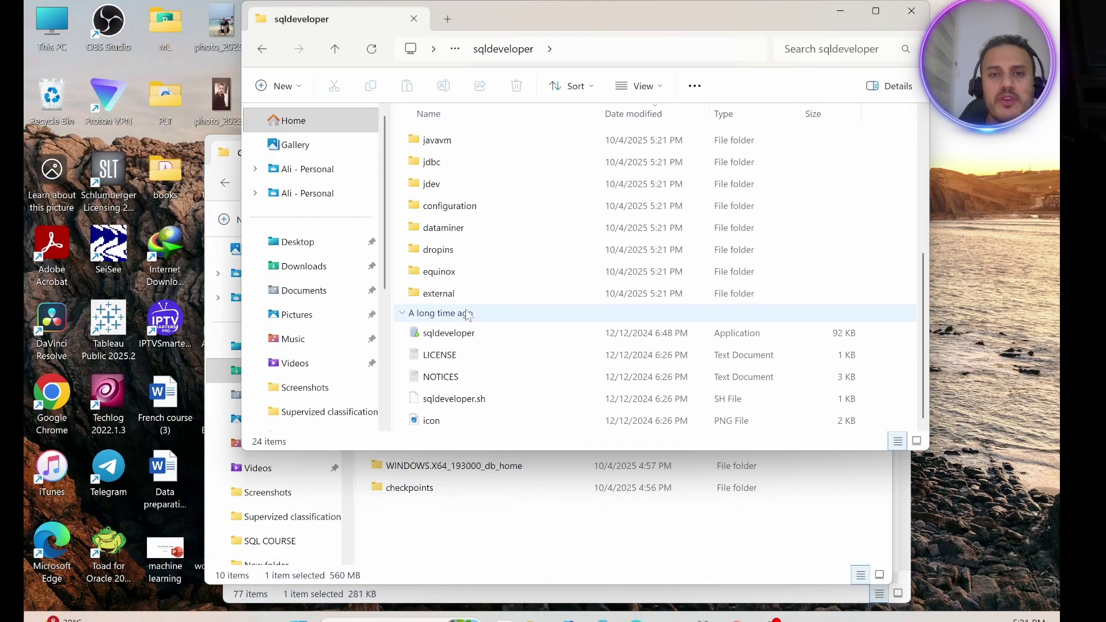
left_click(451, 339)
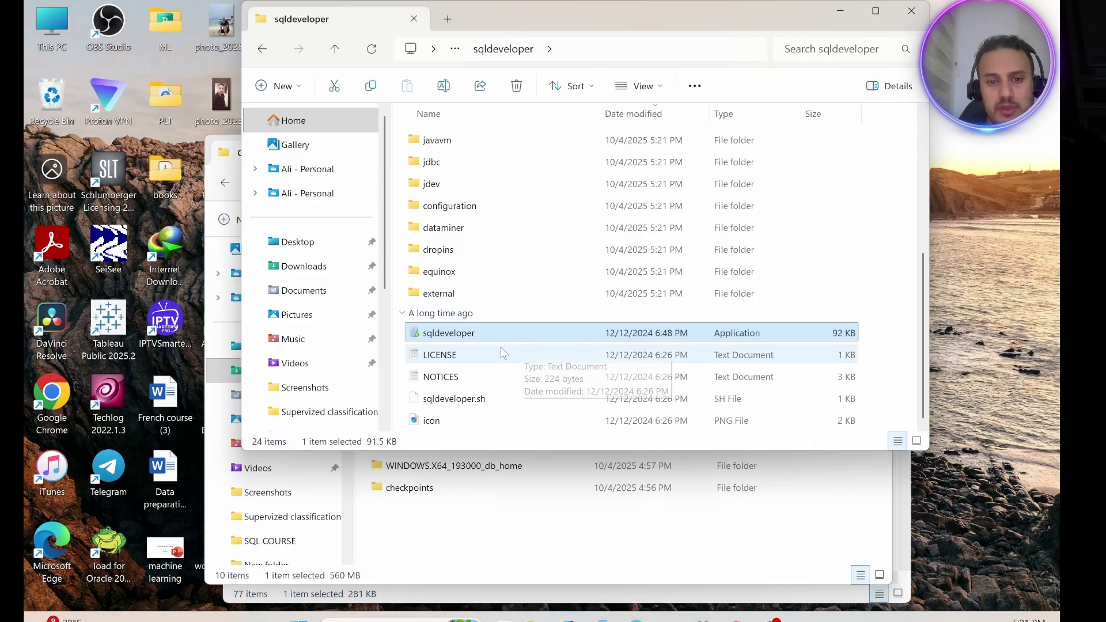
double_click(448, 334)
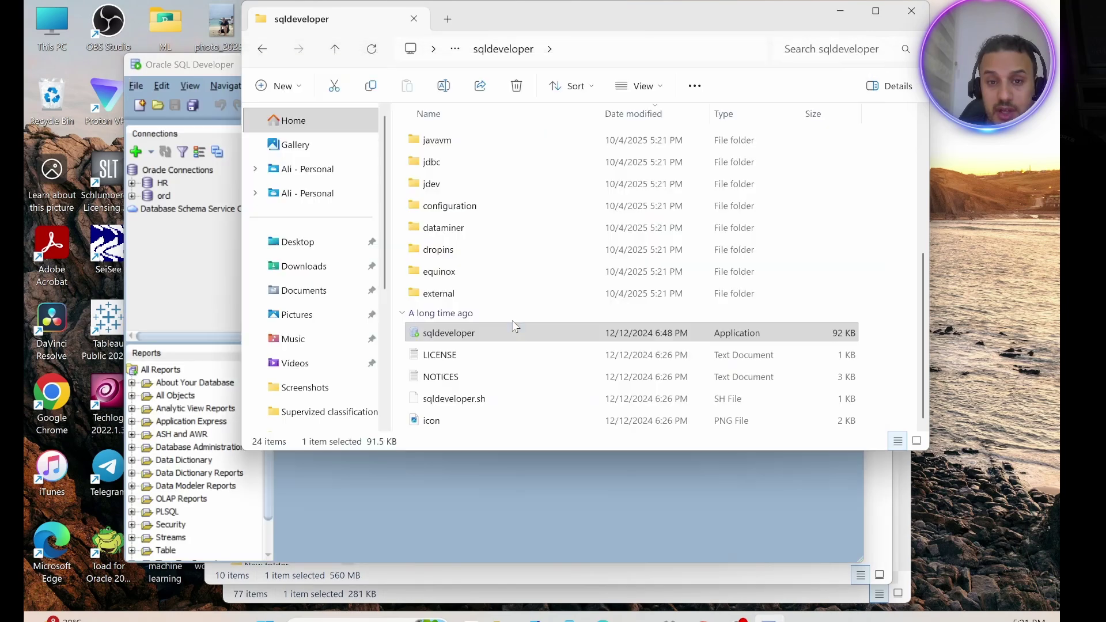
left_click(774, 66)
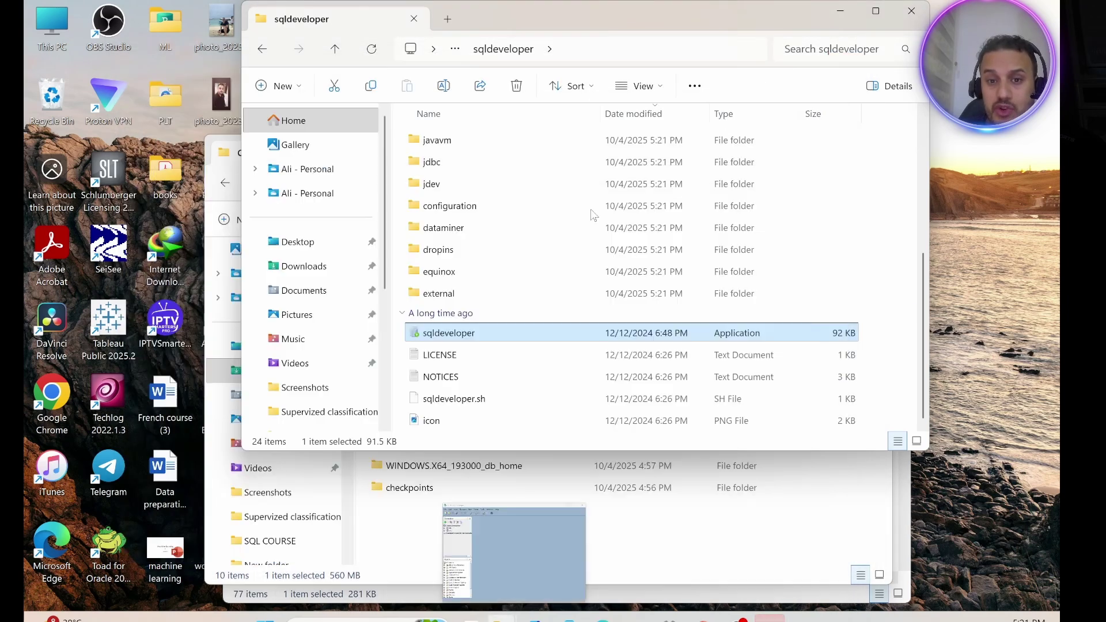